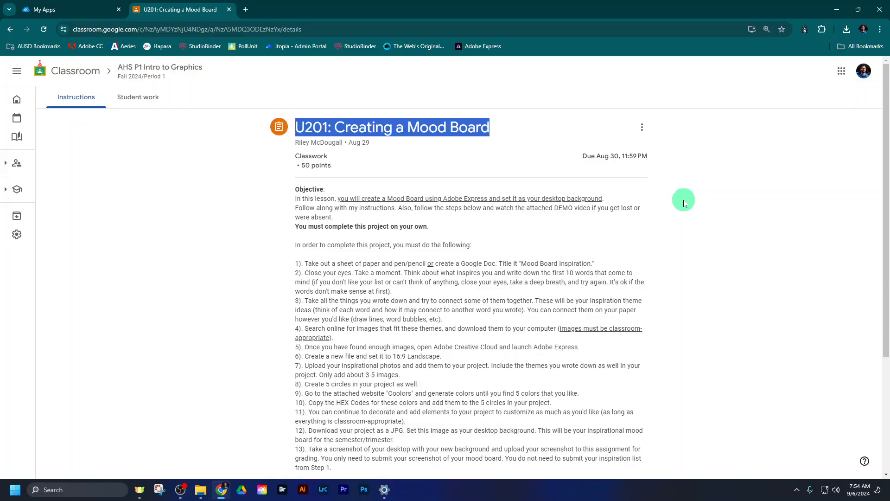
Review the mood board assignment's instructions and its attached example image in Google Classroom
left_click(684, 202)
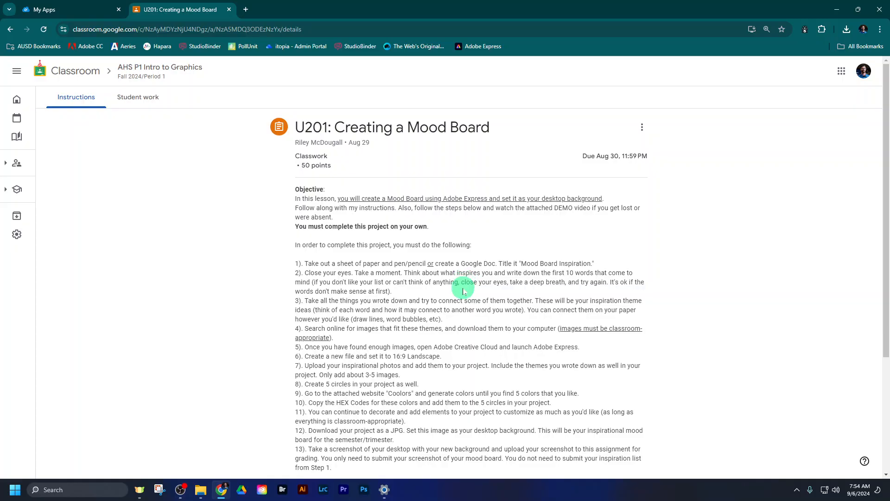
scroll(463, 292, "down", 2)
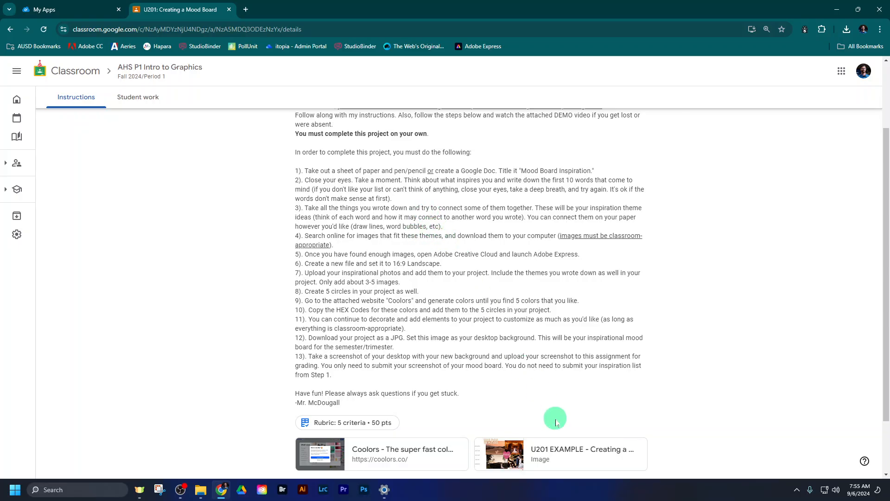
left_click(563, 450)
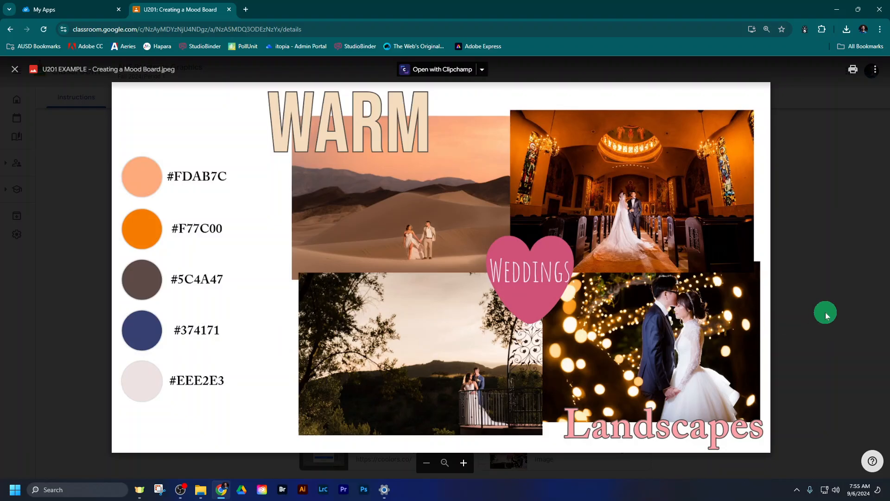
left_click(825, 312)
scroll(736, 317, "up", 3)
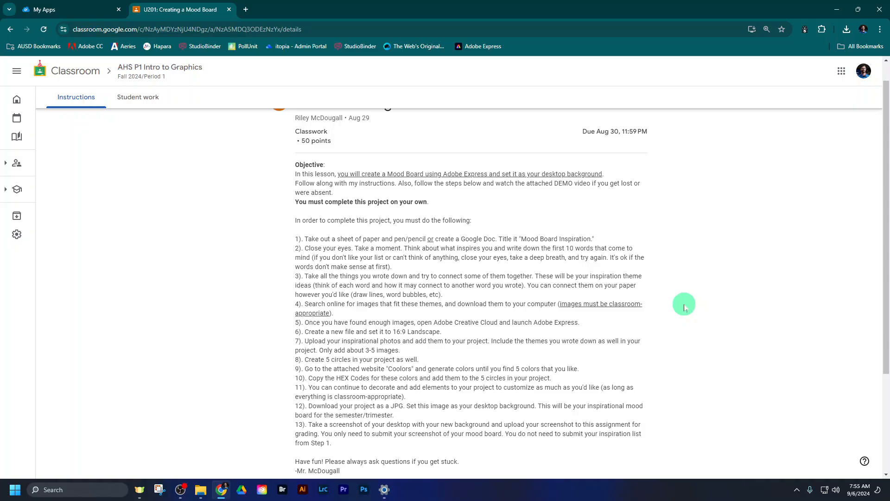
left_click_drag(305, 239, 494, 241)
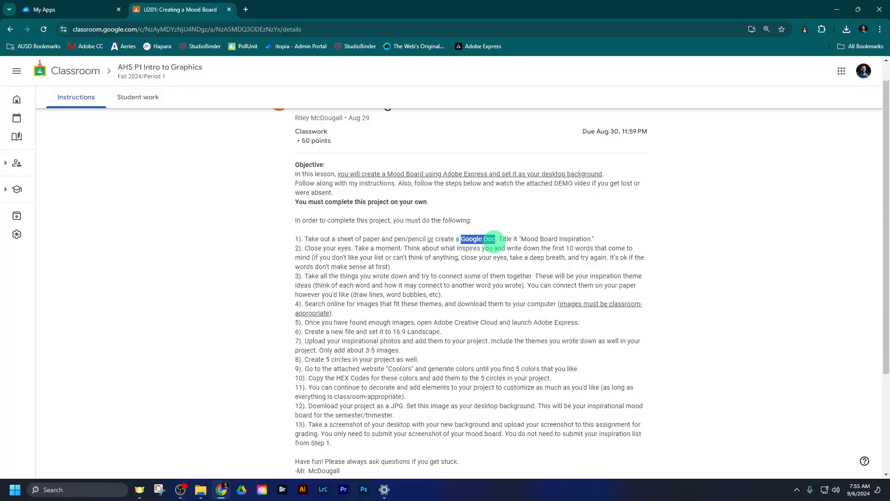
left_click(495, 242)
scroll(496, 230, "up", 1)
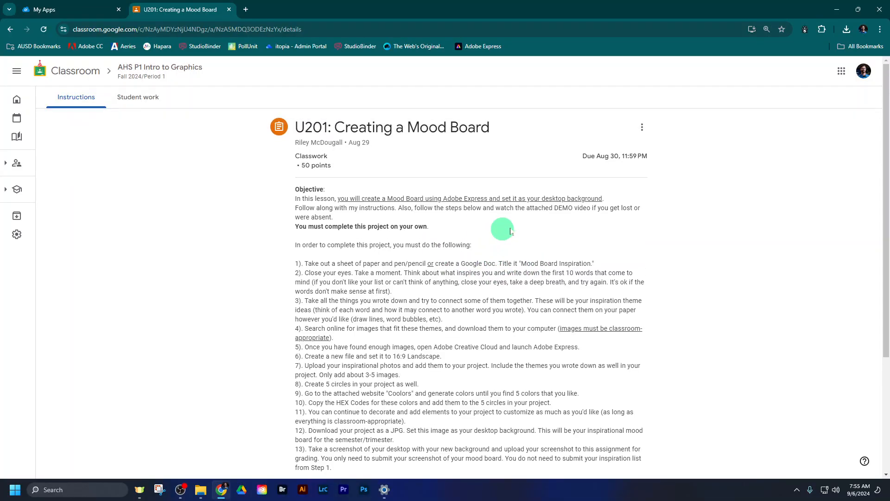
Switch to Google Docs and create a blank document
left_click(842, 70)
left_click(838, 160)
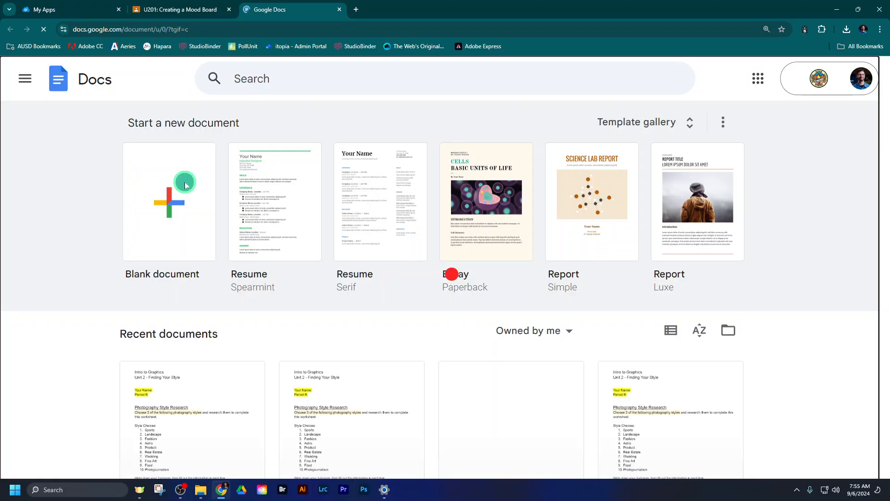
left_click(186, 185)
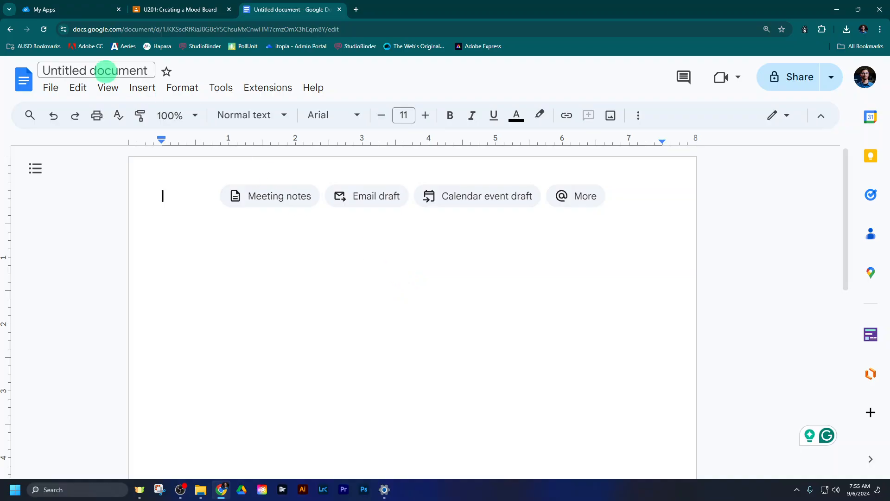
Title the document with the author's surname followed by "Mood Board Ideas"
left_click(106, 71)
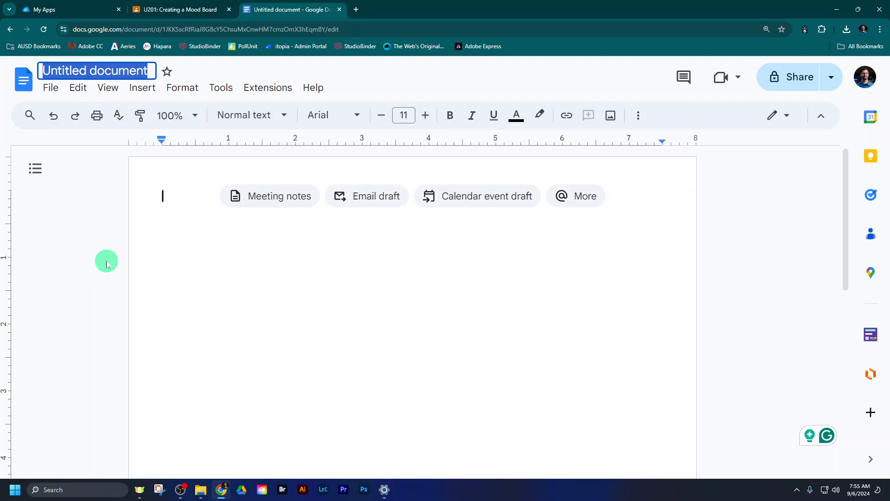
type("McDou")
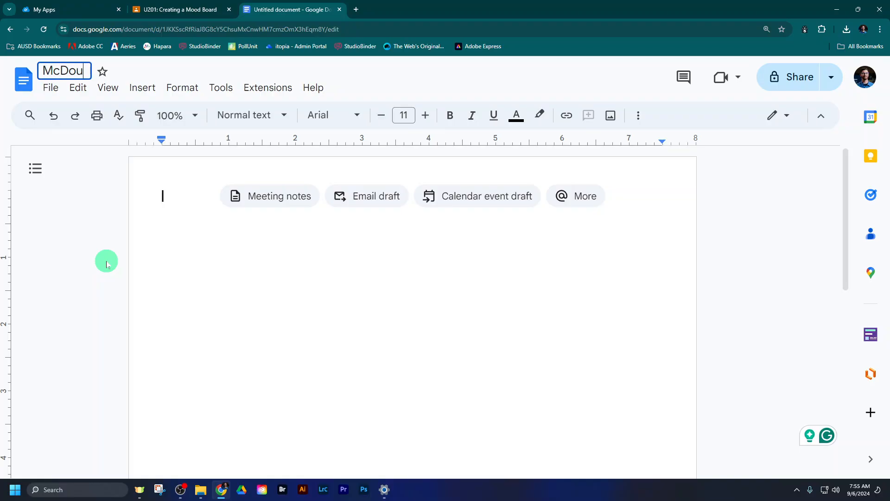
type("gall Mood Boar")
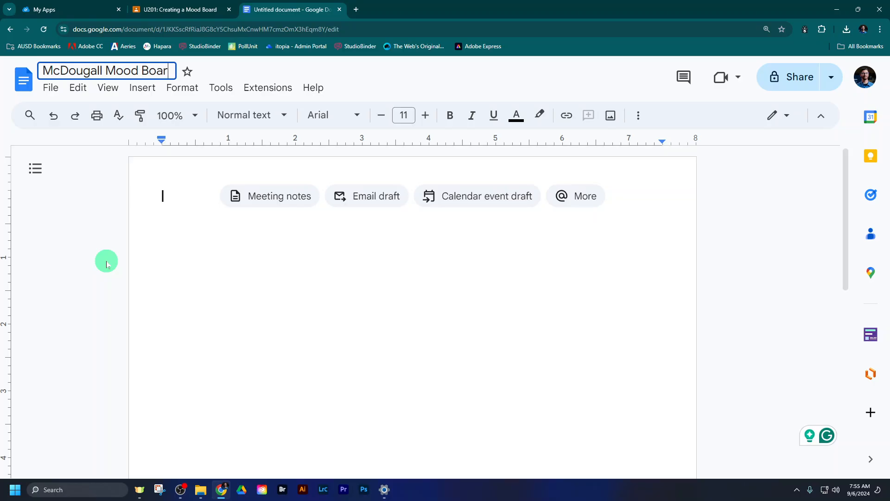
type("d Ideas")
key("Return")
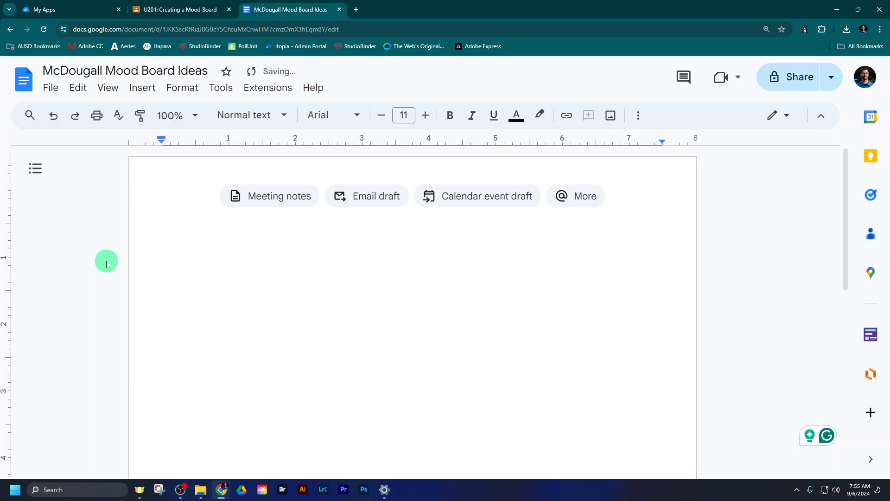
Start a numbered list in the document body with the items Nature, Weddings and Landscapes
double_click(192, 195)
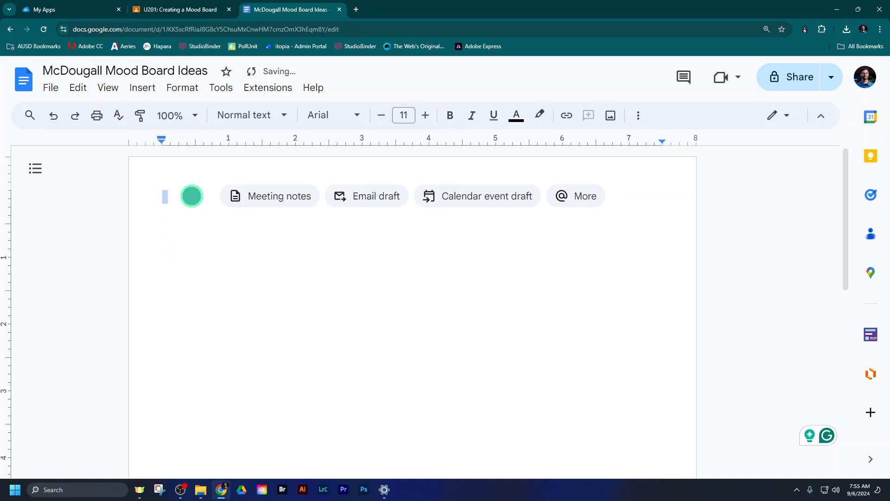
left_click(191, 196)
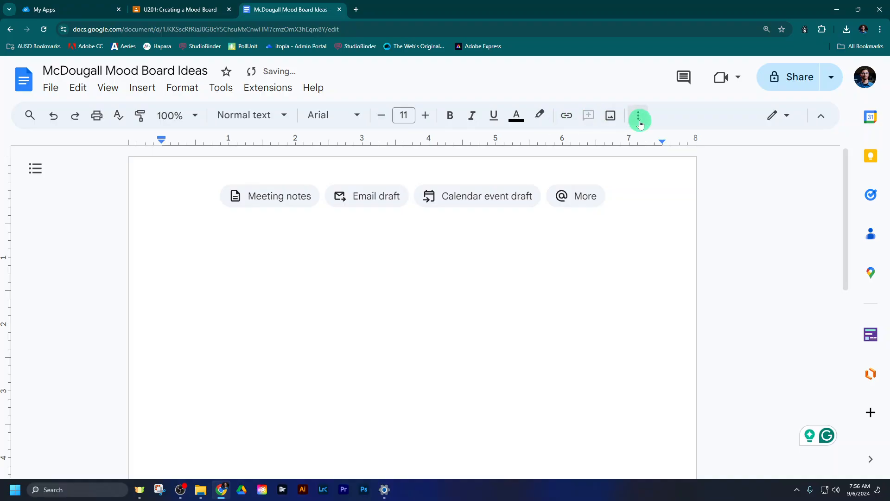
left_click(639, 121)
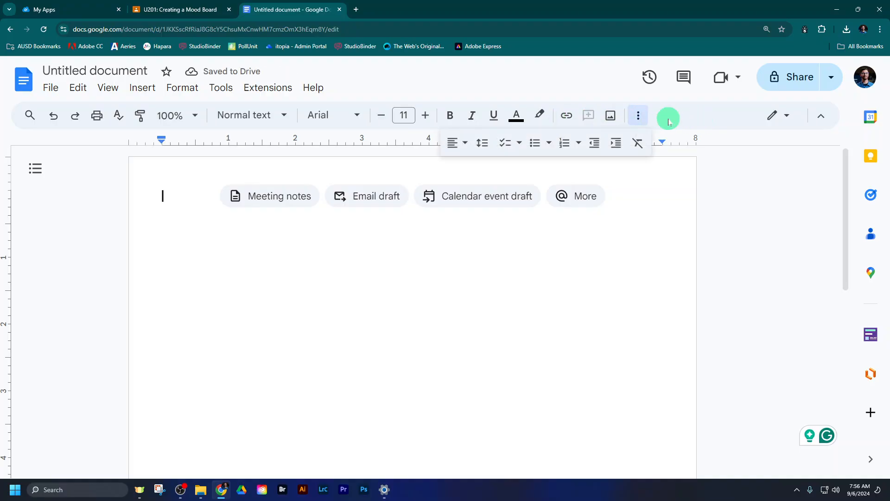
left_click(565, 145)
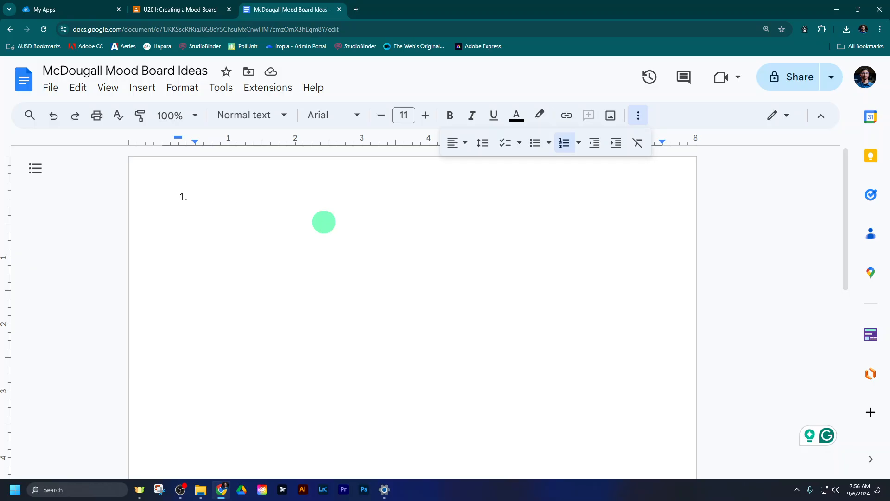
type("Nature")
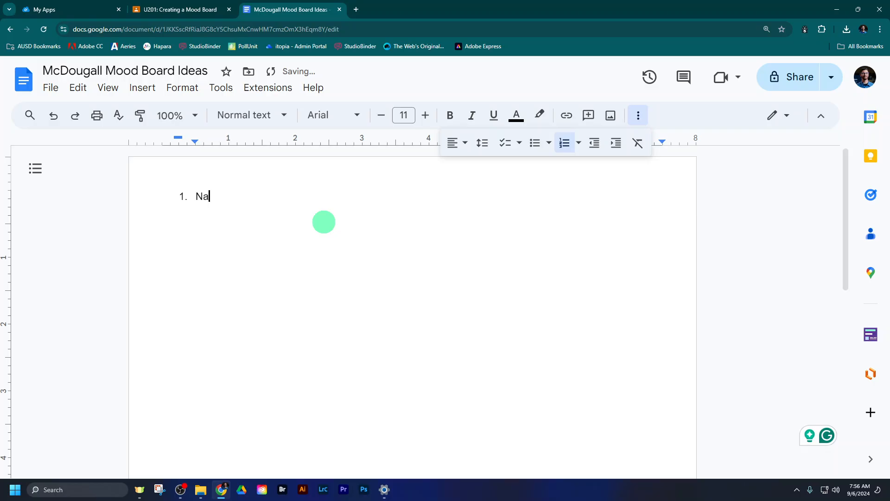
key("Return")
type("Weddings")
key("Return")
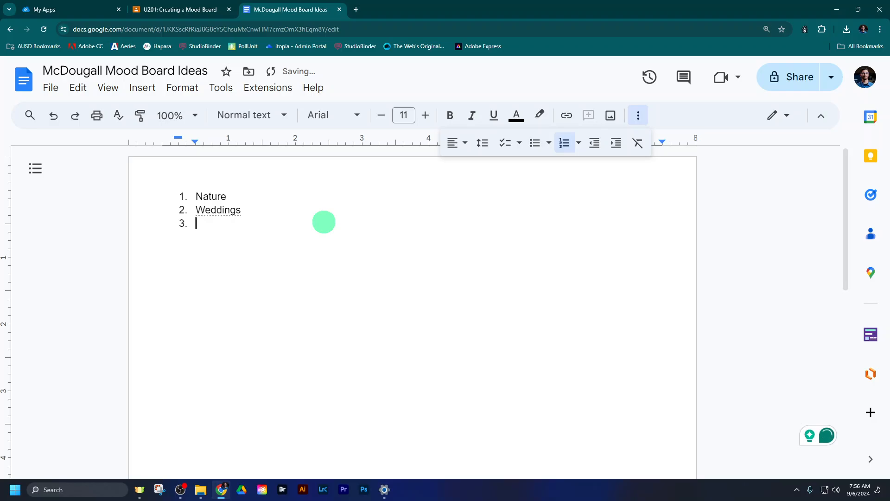
type("landscapes")
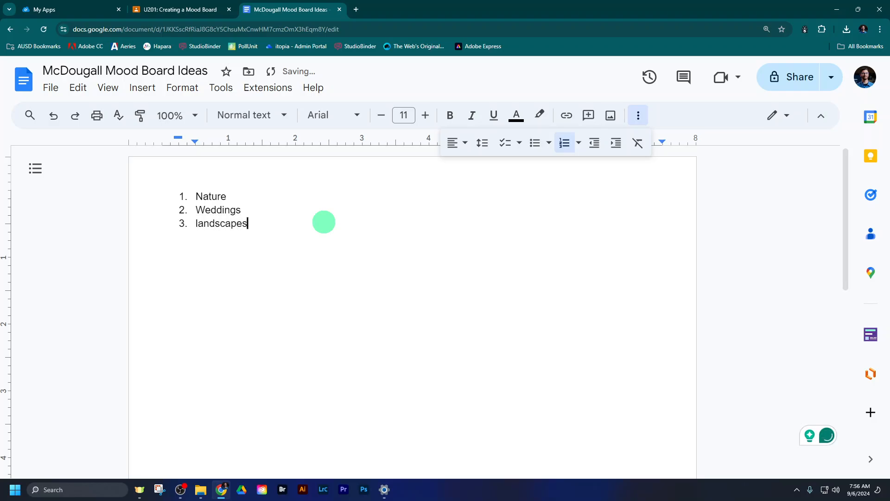
key("Return")
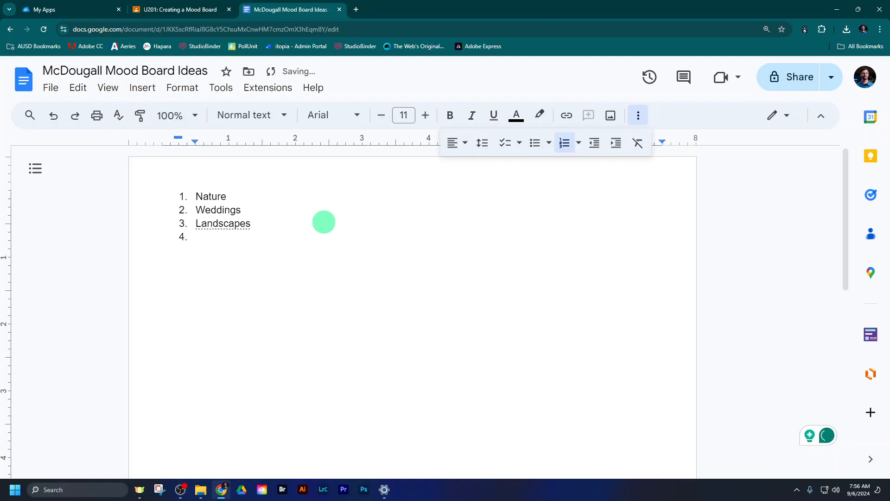
Add Green, Fall and Sports as items 4 to 6 of the numbered list
type("green")
key("Return")
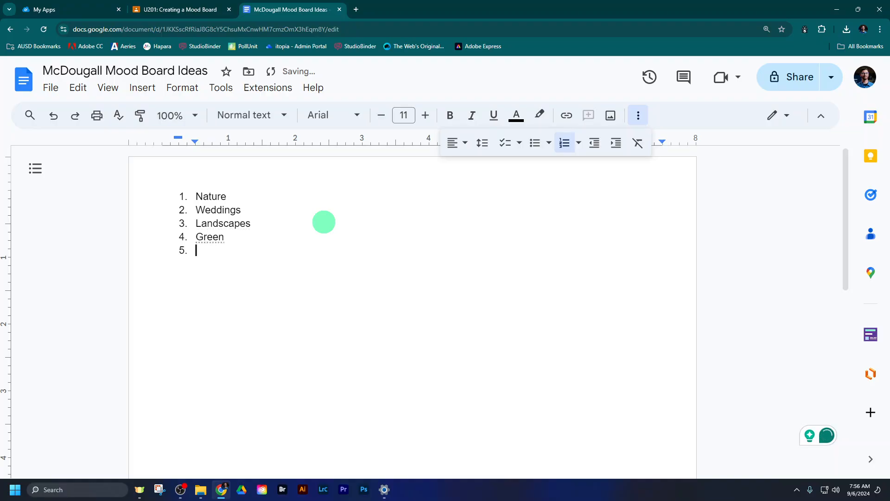
type("fall")
key("Return")
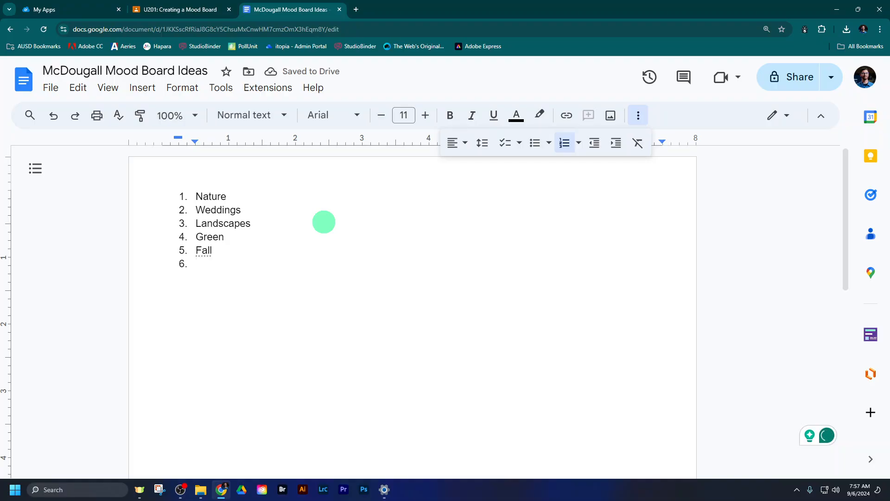
type("sports")
key("Return")
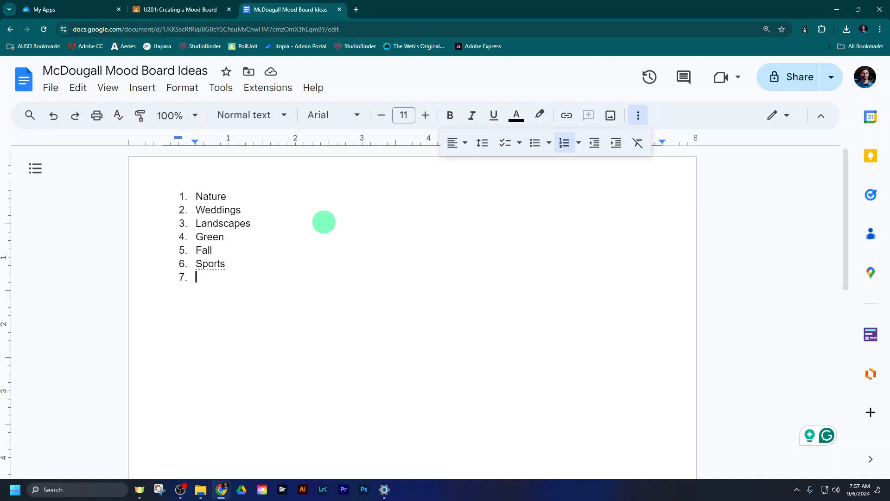
Complete the list with Night, Lights, Forest and Street, and end it with a blank line below
type("night")
key("Return")
type("Lights")
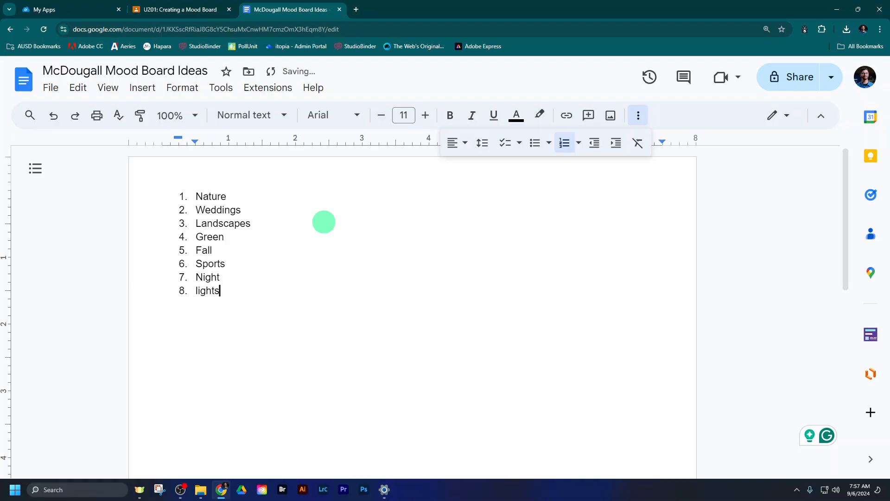
key("Return")
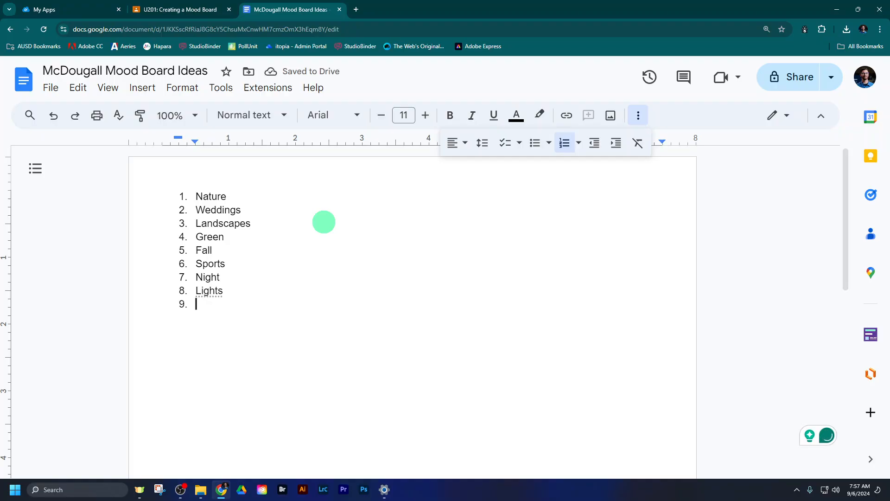
type("Forest")
key("Return")
type("Street")
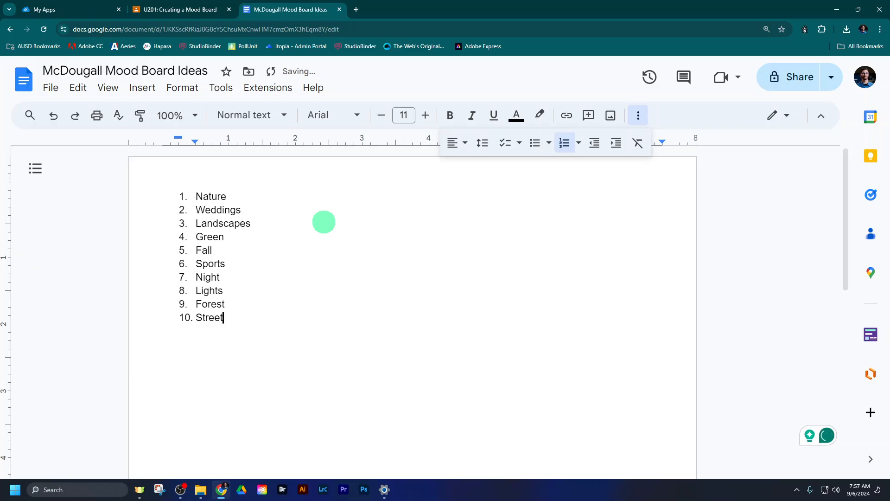
key("Return")
key("Return")
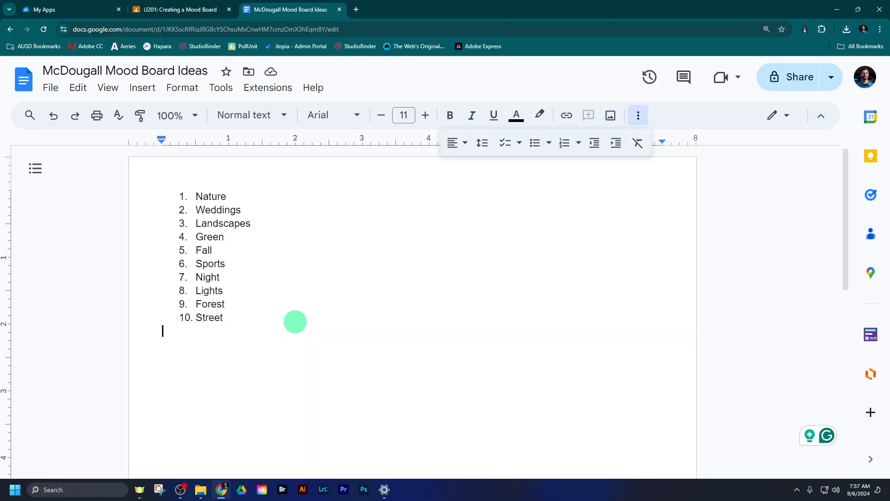
key("Return")
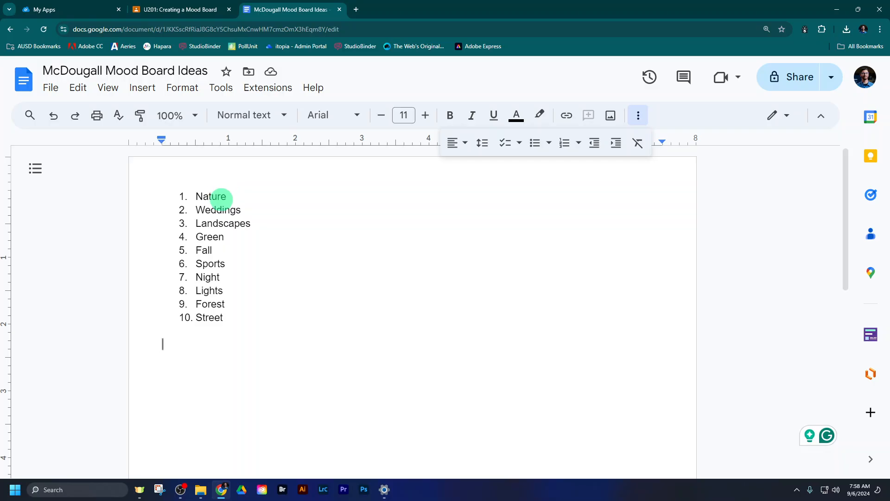
Highlight the list items Nature and Landscapes in yellow
left_click_drag(190, 195, 226, 196)
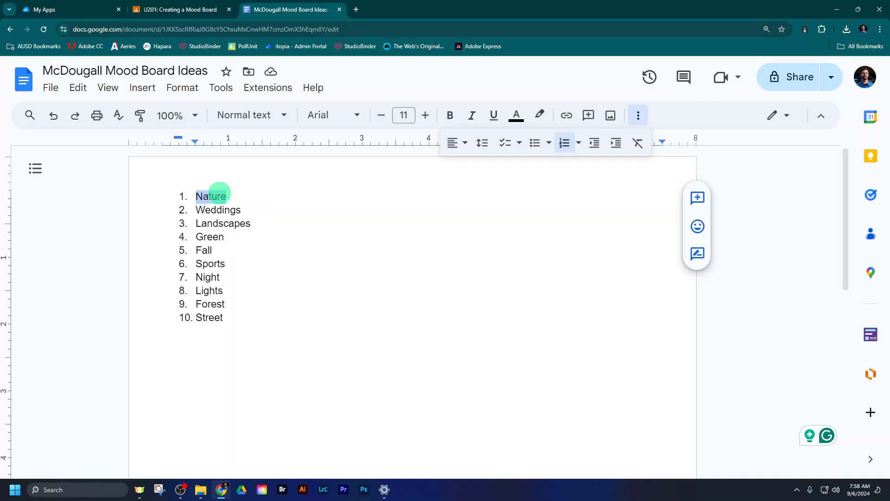
left_click(449, 122)
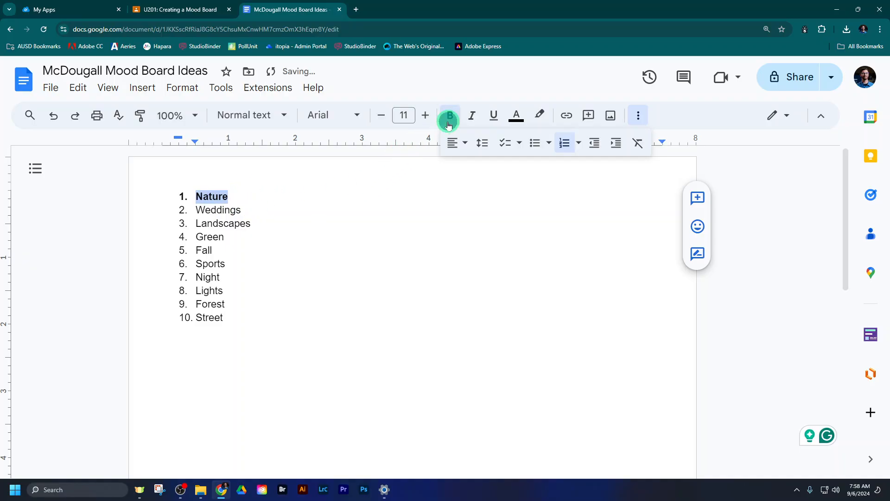
left_click(449, 122)
left_click(538, 116)
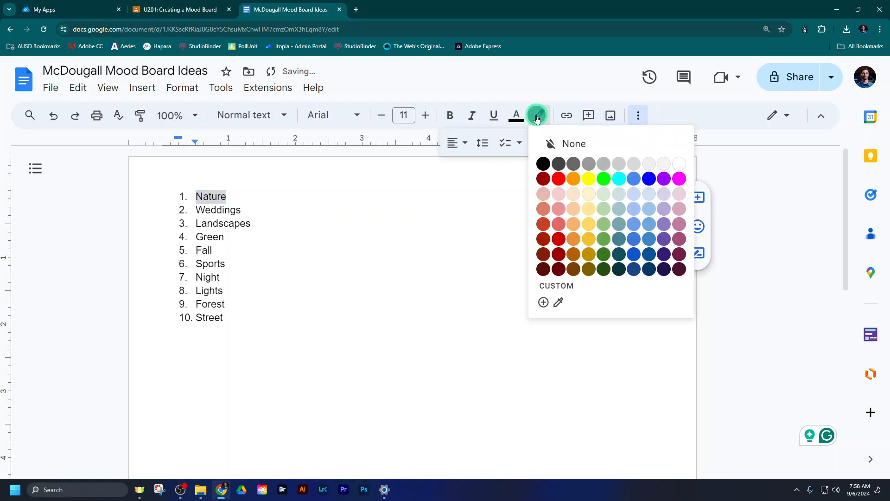
left_click(589, 179)
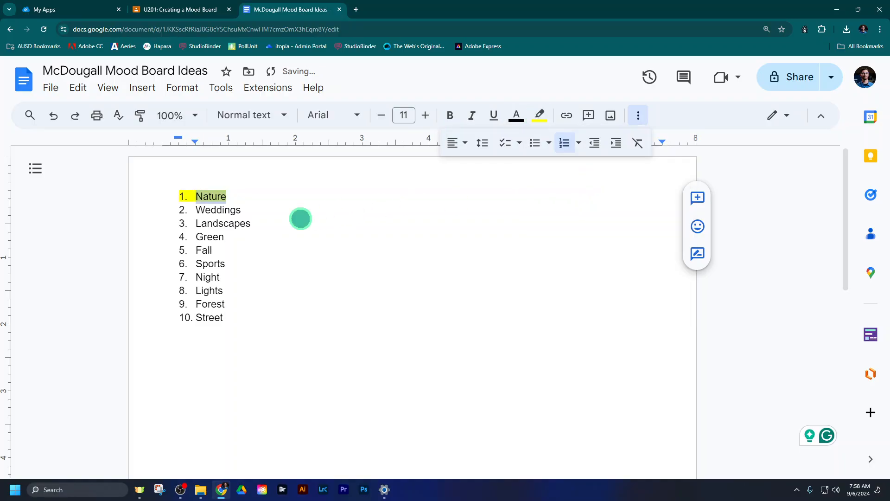
left_click_drag(192, 224, 248, 223)
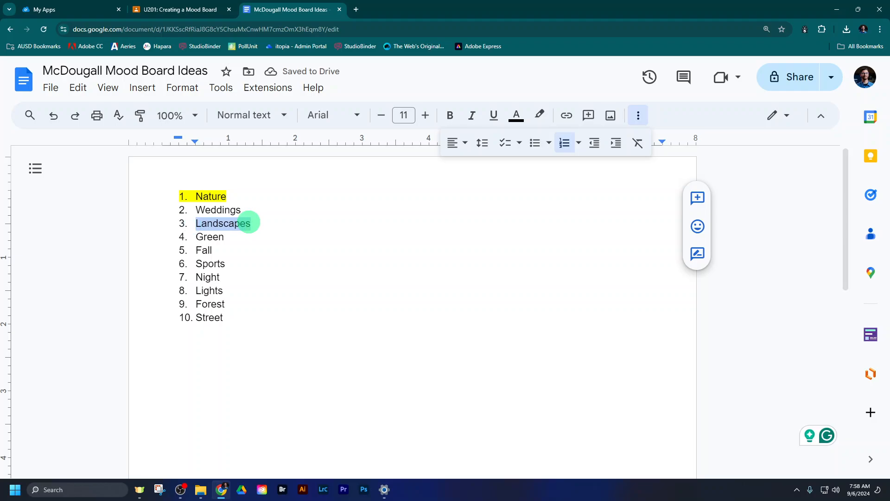
left_click(538, 116)
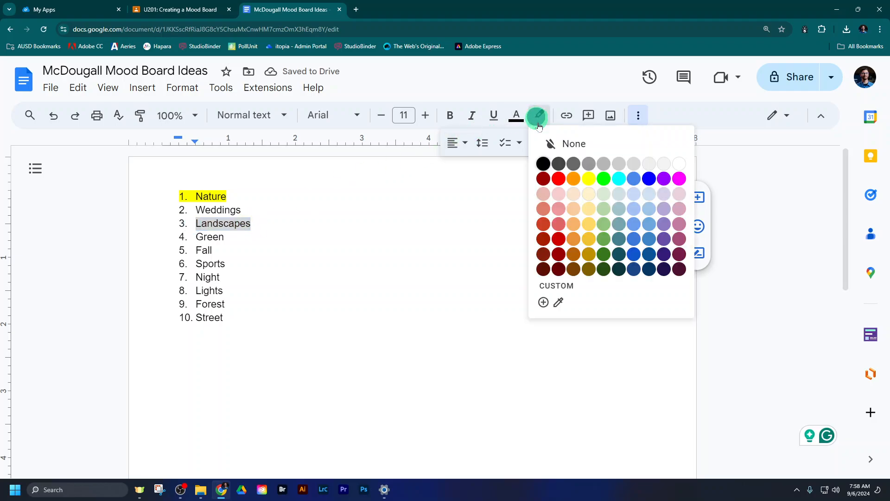
left_click(588, 179)
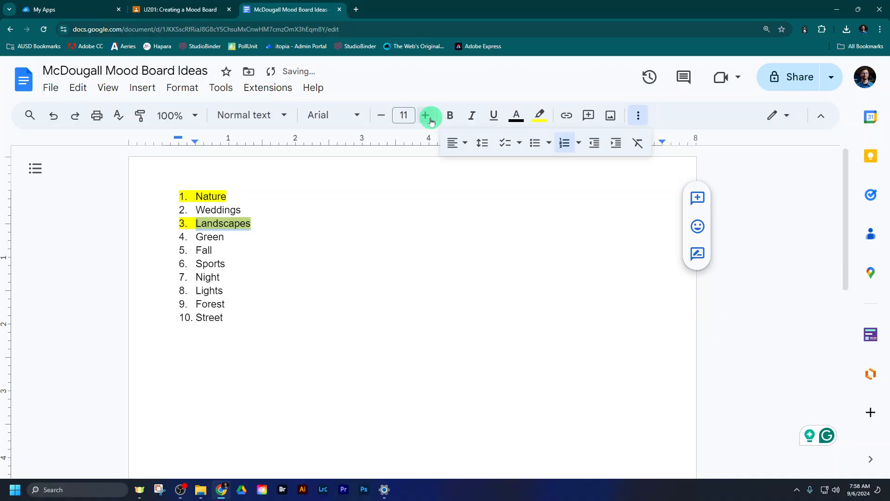
Highlight the list item Sports in yellow
left_click(431, 121)
left_click(380, 114)
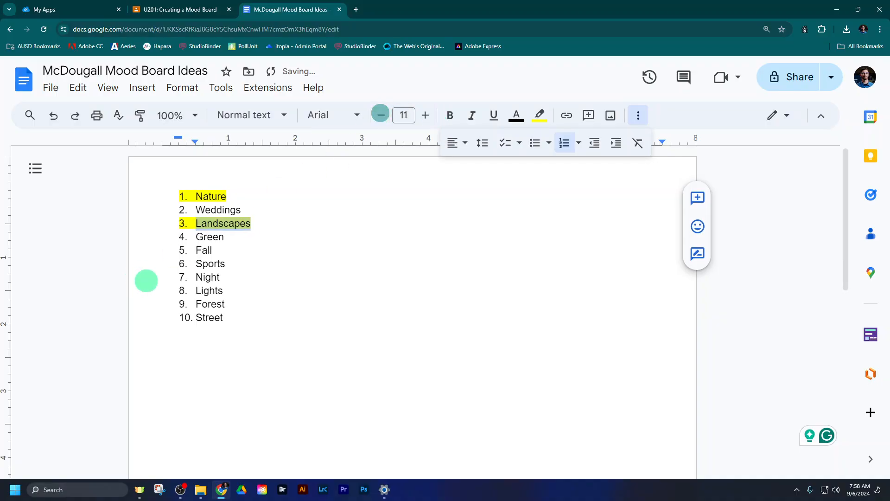
double_click(192, 263)
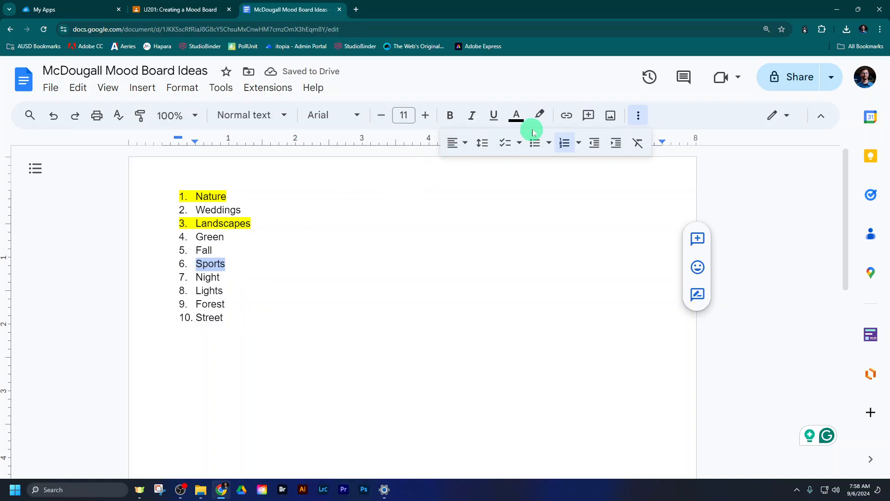
left_click(538, 116)
left_click(586, 179)
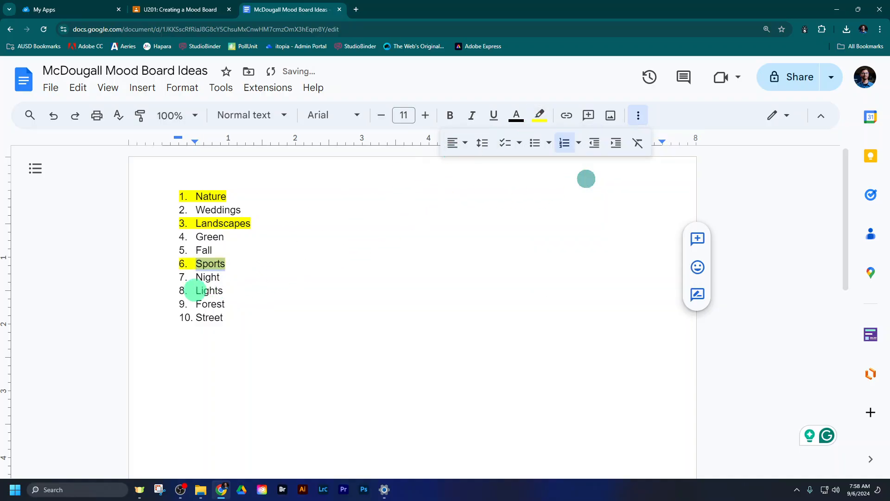
Highlight the list items Night and Lights in yellow and place the cursor on the blank line below the list
left_click_drag(189, 277, 233, 278)
left_click(539, 115)
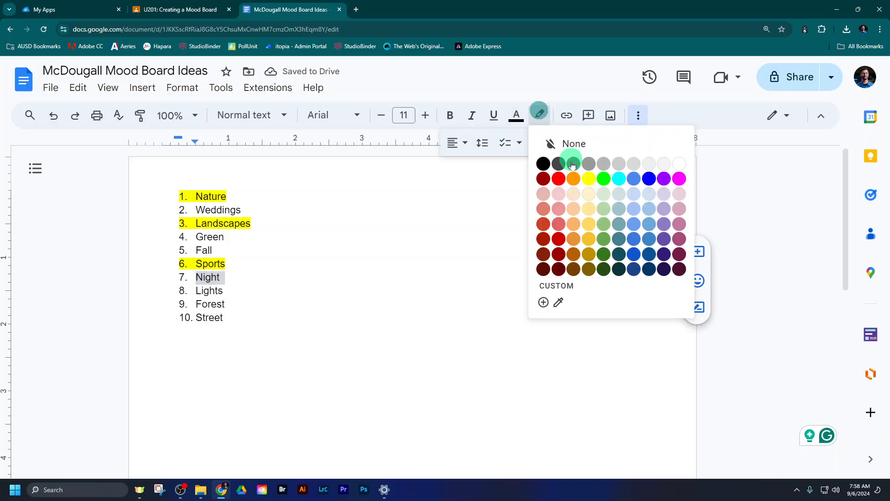
left_click(588, 179)
left_click(446, 318)
left_click(430, 332)
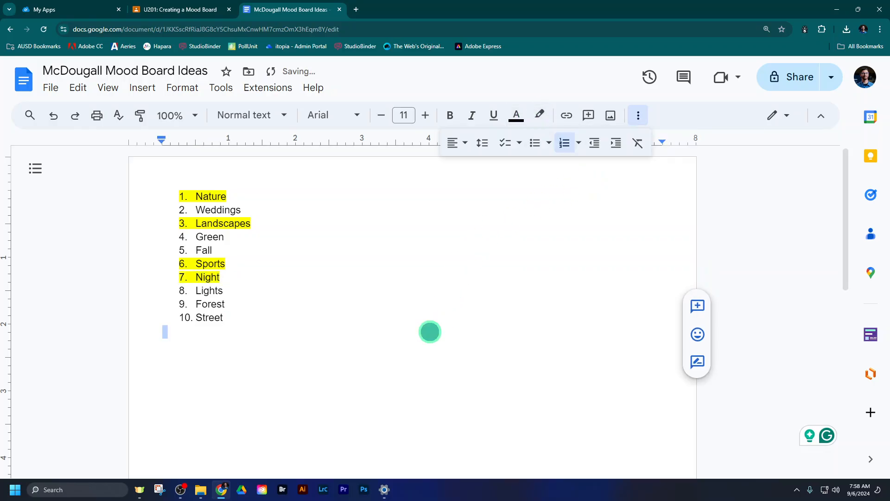
left_click_drag(179, 290, 232, 290)
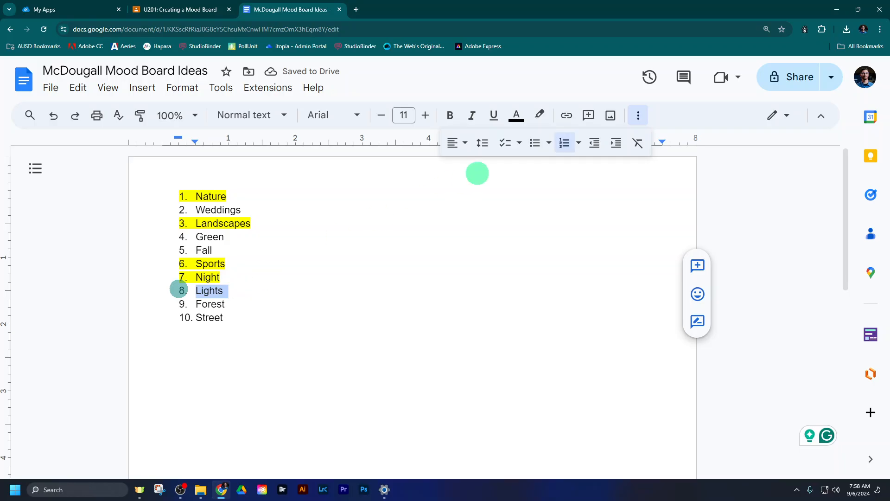
left_click(540, 115)
left_click(587, 179)
left_click(404, 348)
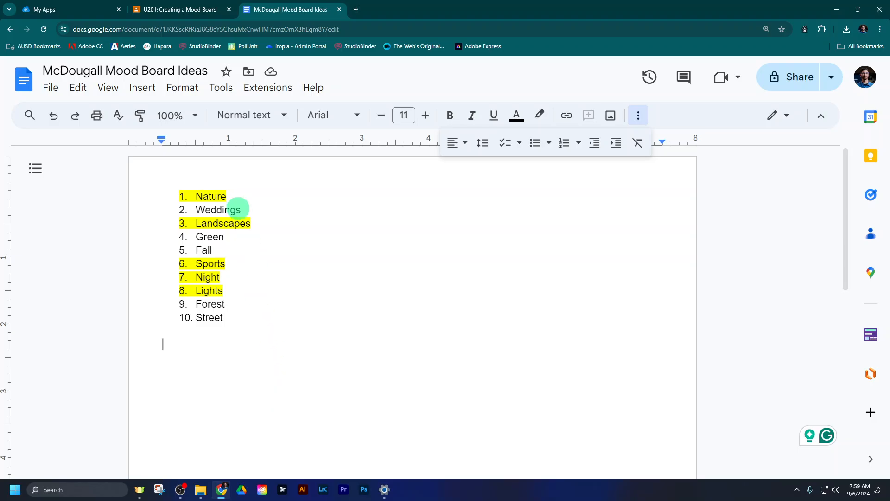
Switch to the U201: Creating a Mood Board assignment in Classroom and examine the attached example mood board image
left_click(181, 9)
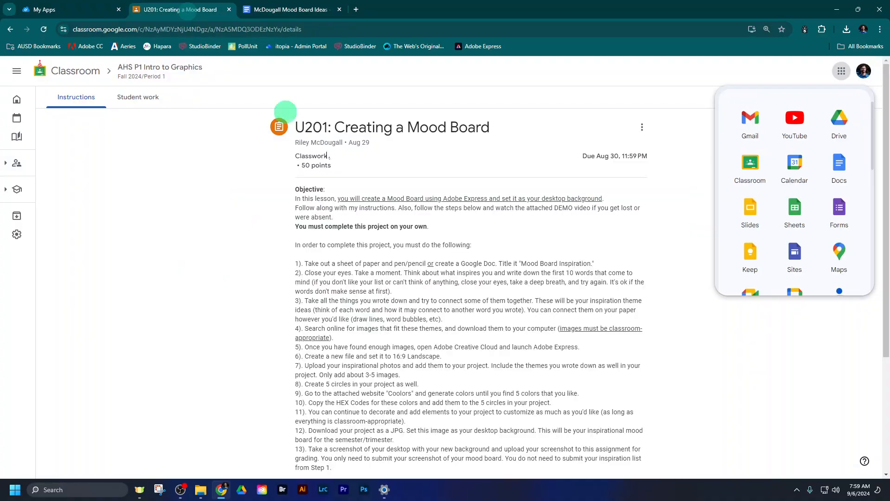
left_click(552, 326)
scroll(538, 371, "down", 2)
left_click(541, 387)
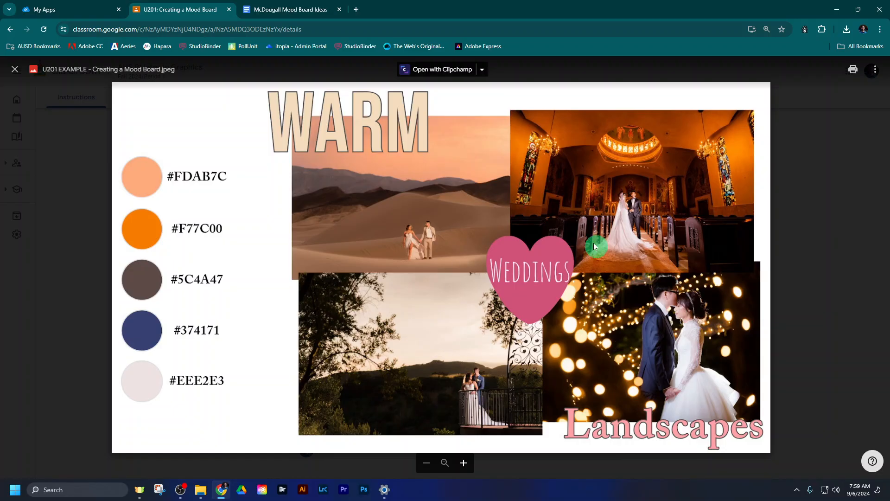
Return to the mood board document and add the theme lines Sunsets on the beach, Sports at night and Forest weddings below the list
left_click(292, 10)
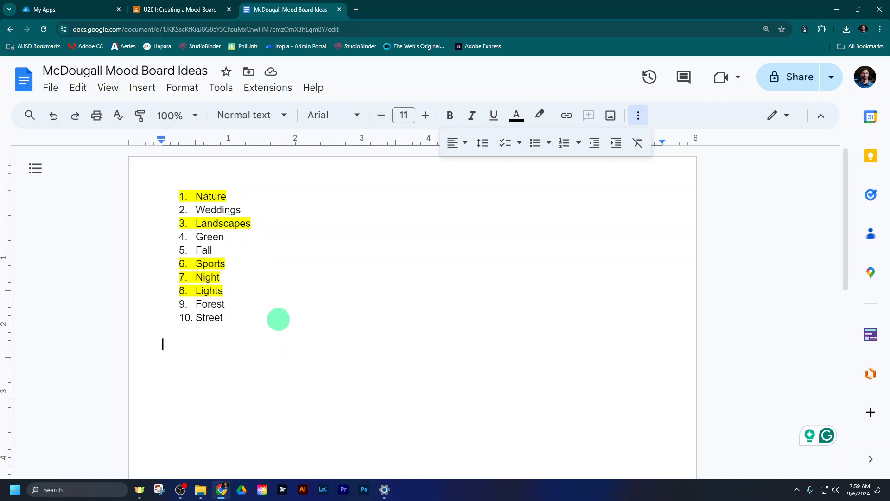
type("sunsets")
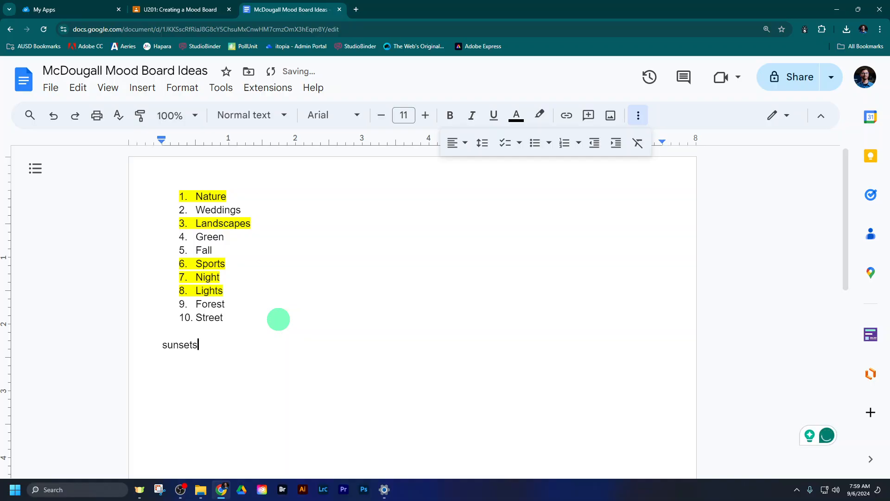
type(" in")
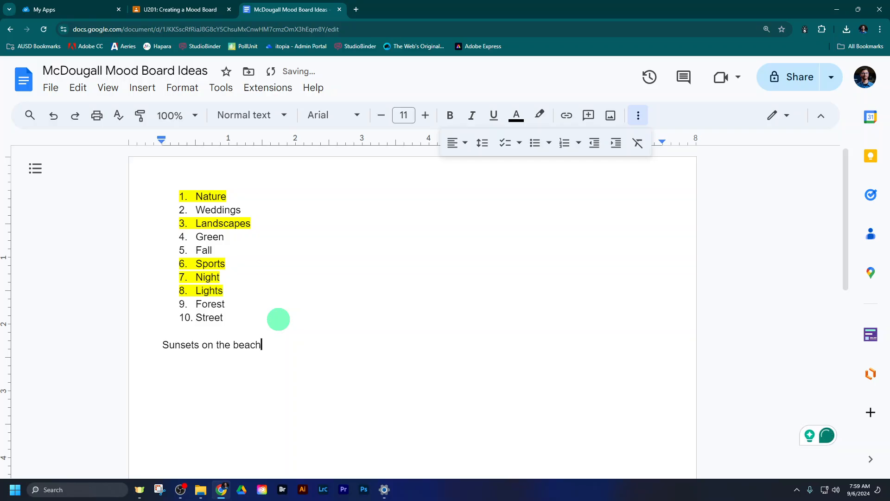
type("Sports at night")
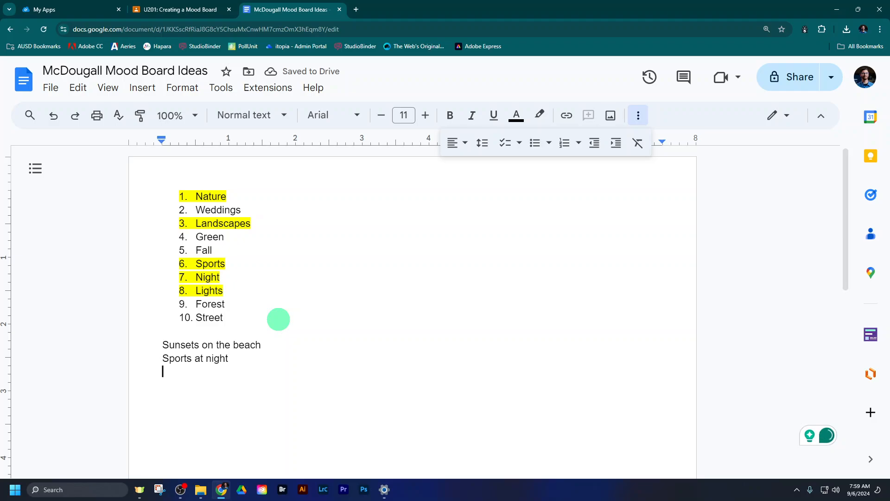
type("forest wed")
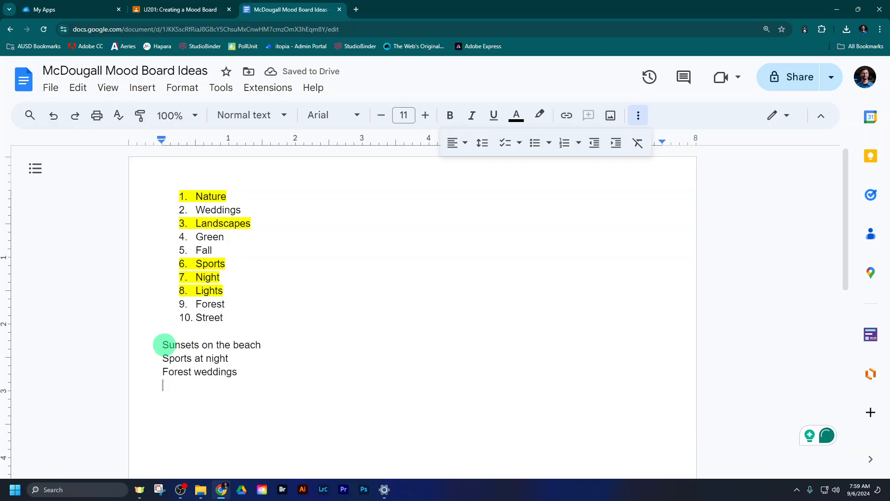
Copy the theme Sunsets on the beach from the document and search Google Images for it in a new browser tab
left_click_drag(162, 344, 258, 347)
key("ctrl+c")
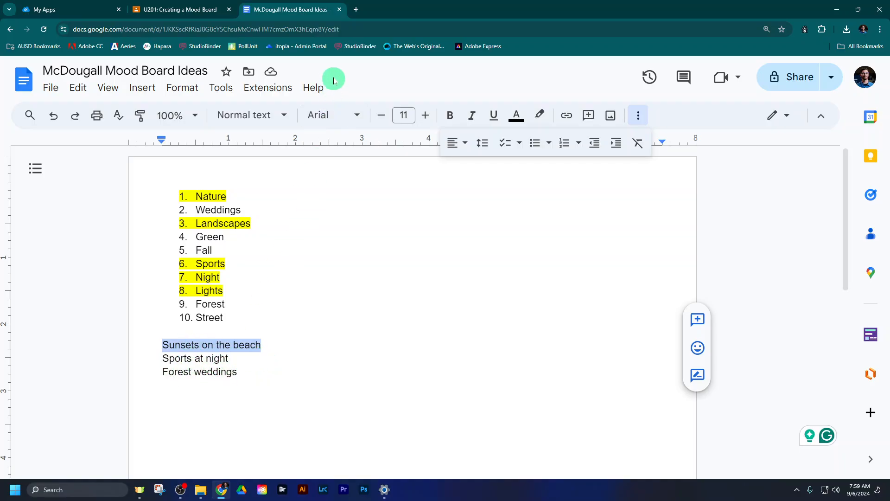
left_click(356, 14)
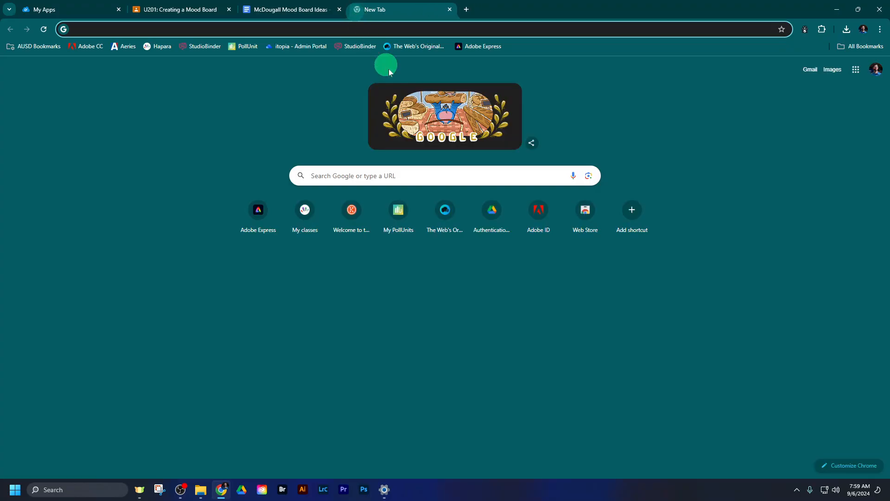
left_click(401, 31)
key("ctrl+v")
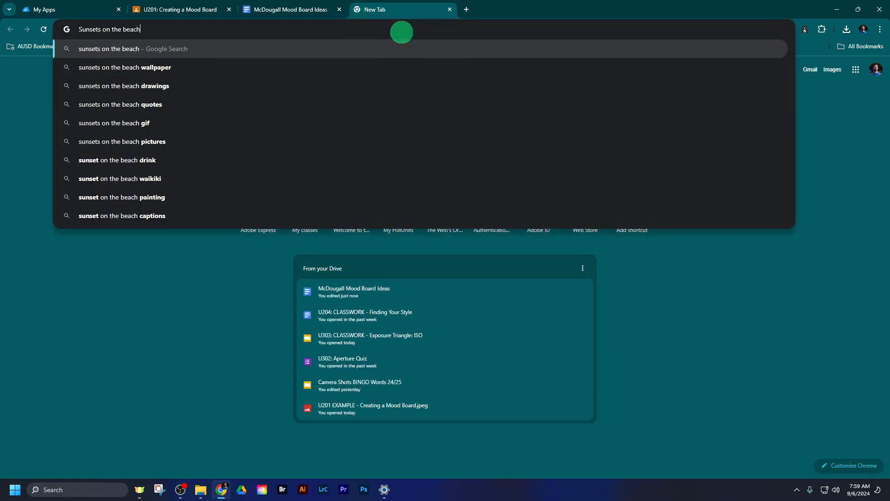
key("Return")
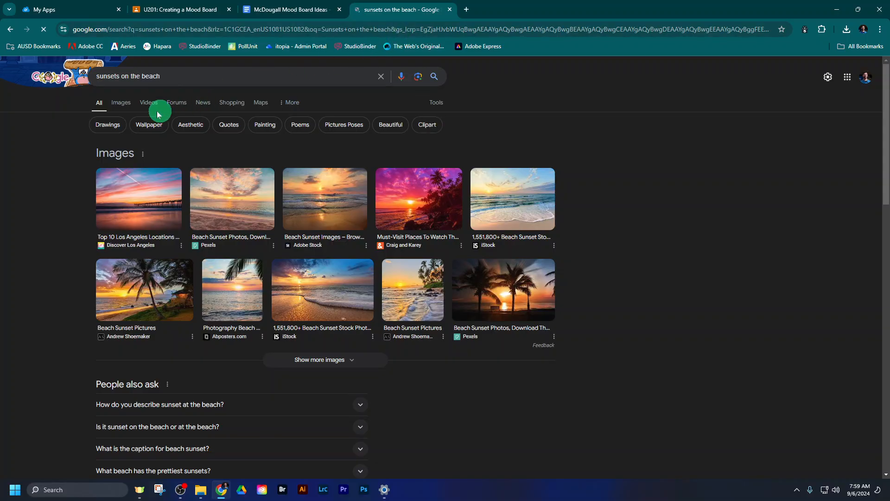
left_click(129, 103)
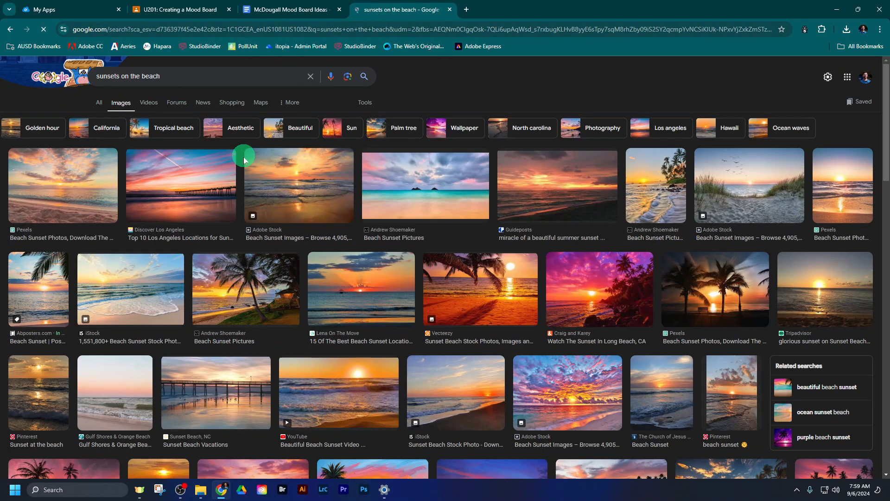
Compare larger previews of the Discover Los Angeles pier sunset and the turquoise-water beach sunset
left_click(179, 185)
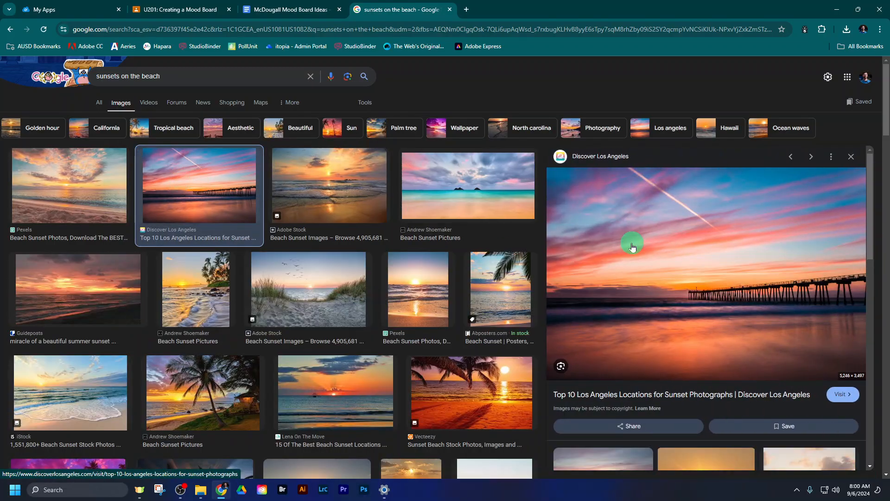
left_click(440, 186)
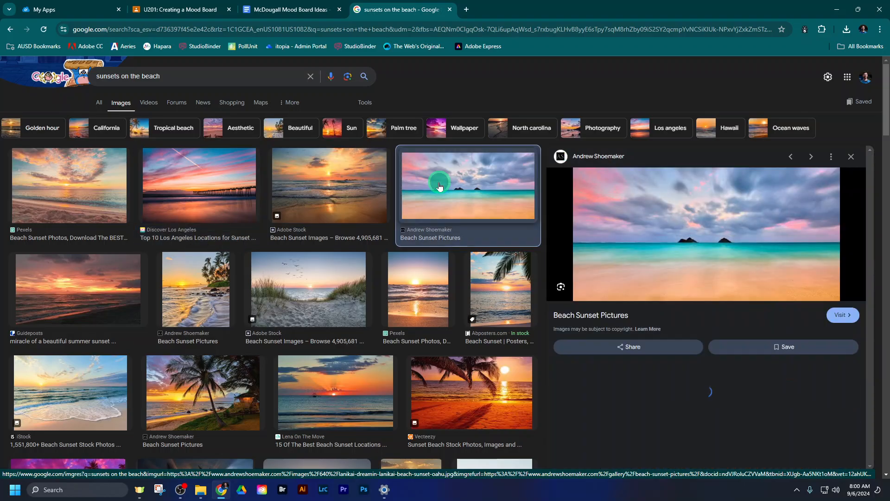
left_click(217, 188)
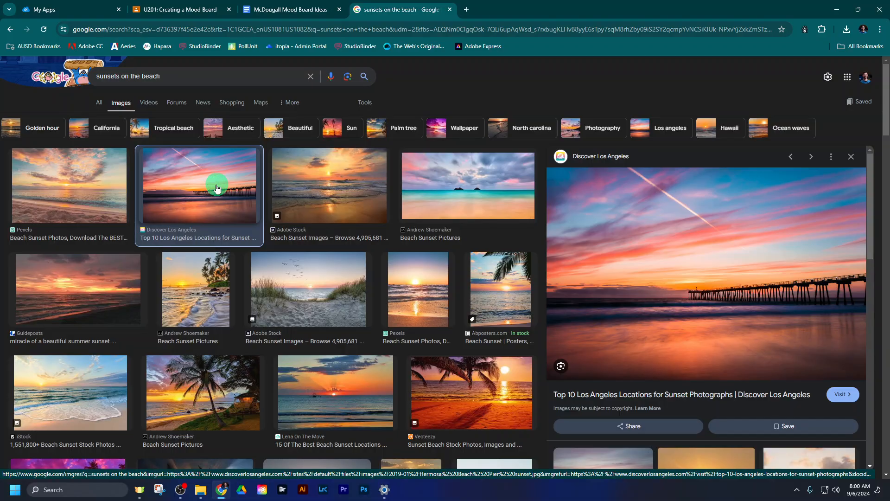
right_click(650, 253)
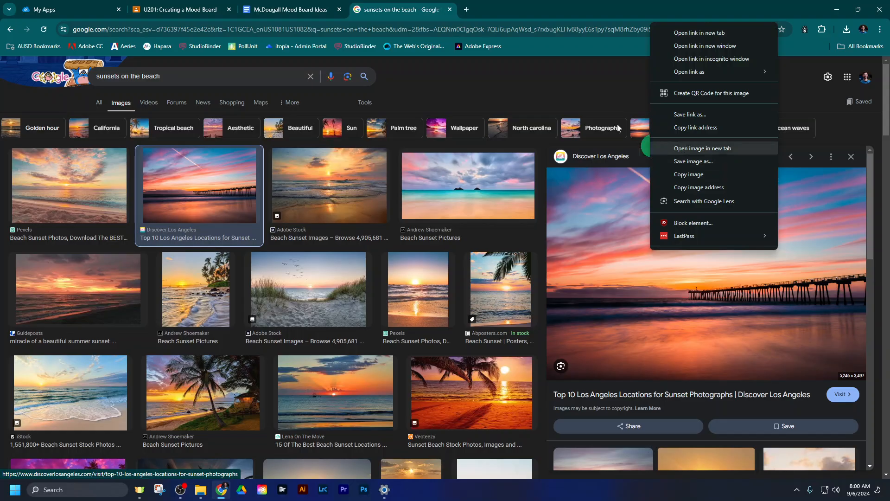
left_click(287, 16)
left_click(371, 9)
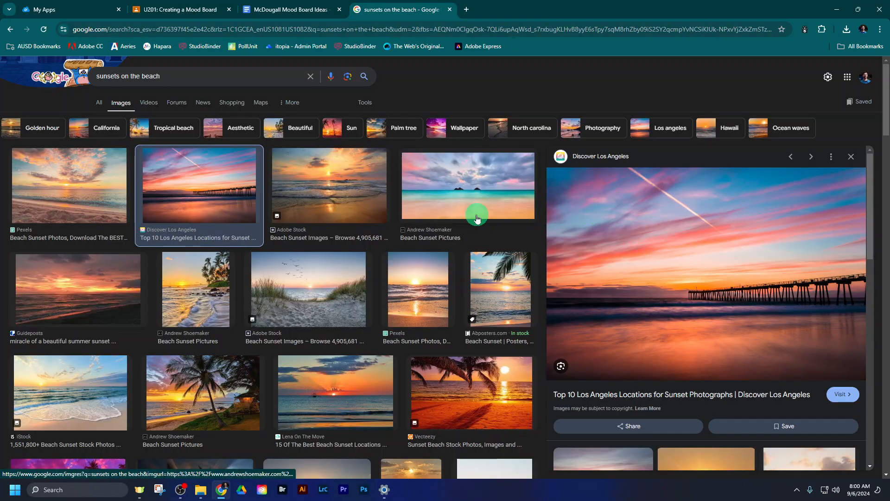
left_click(494, 211)
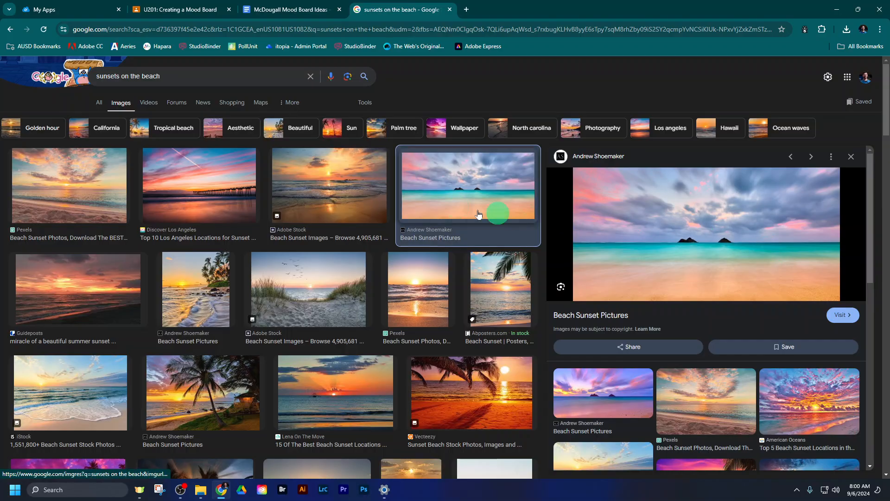
left_click(229, 175)
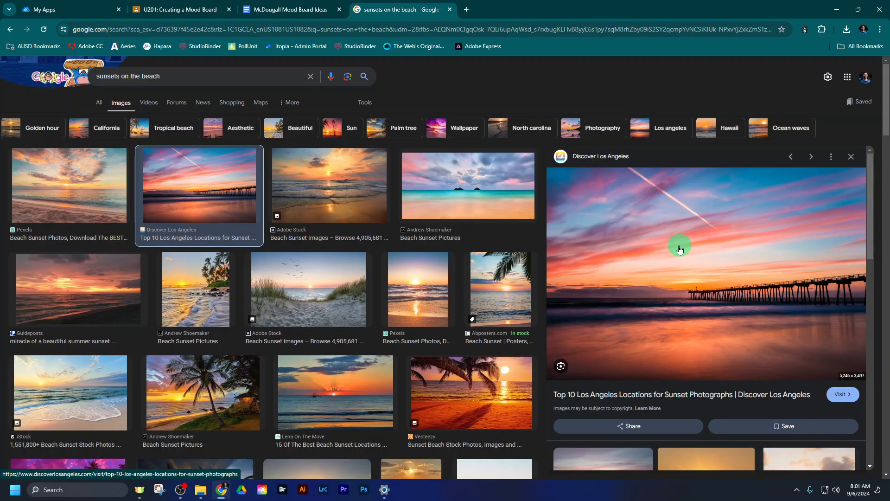
right_click(706, 241)
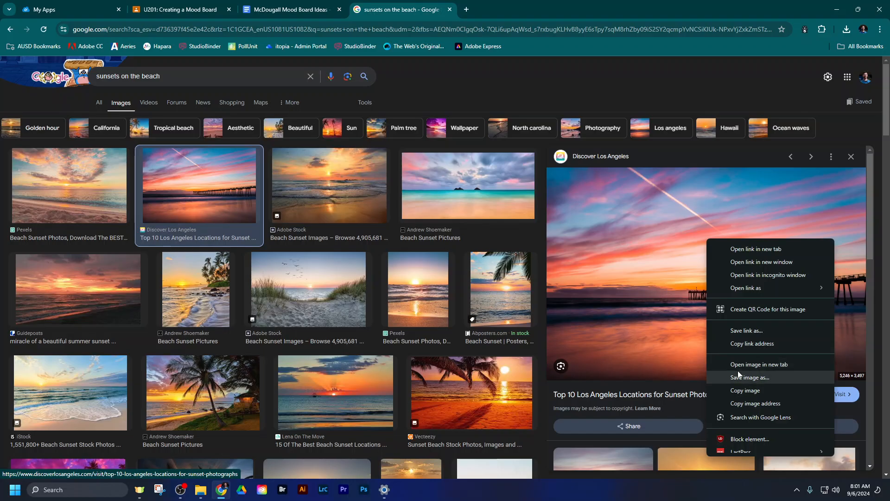
left_click(748, 377)
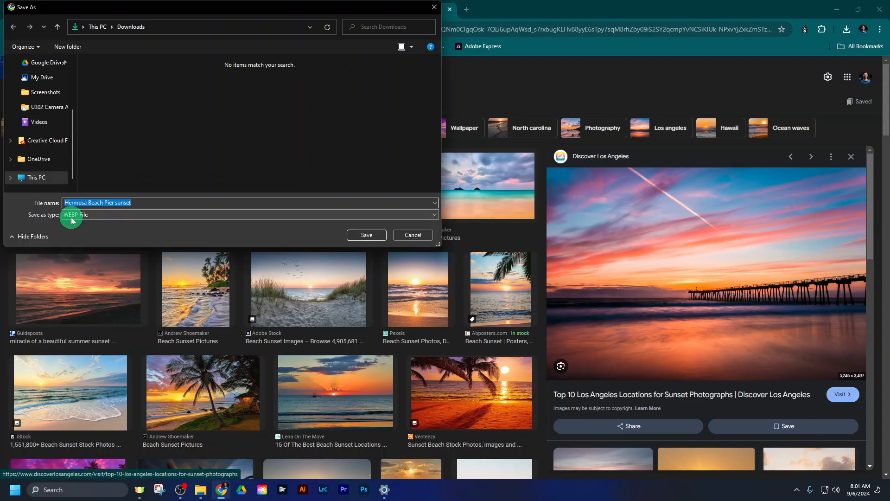
left_click(412, 235)
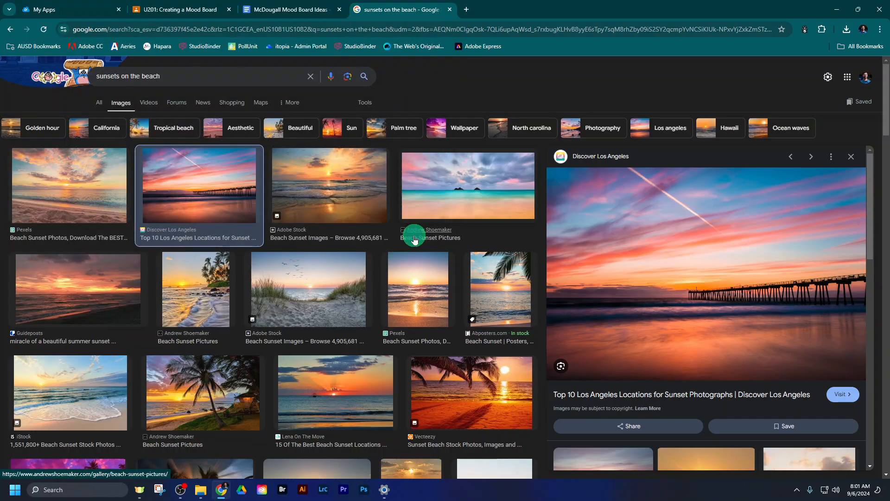
Preview the Guideposts sunset and the Vecteezy palm tree sunset, and save the Vecteezy image to Downloads as a JPG file
left_click(115, 278)
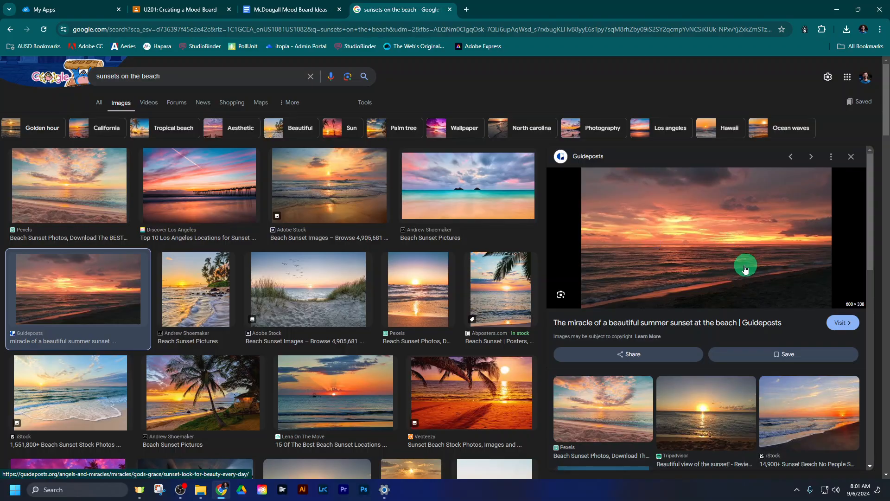
left_click(491, 377)
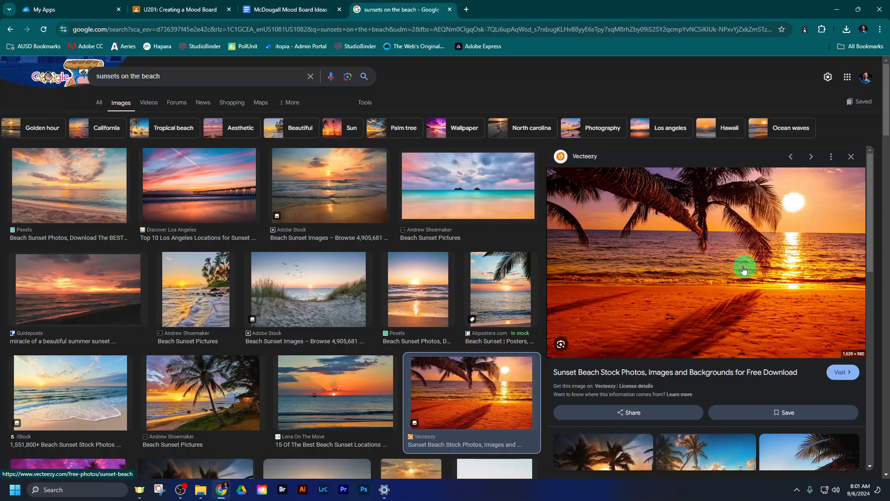
right_click(699, 244)
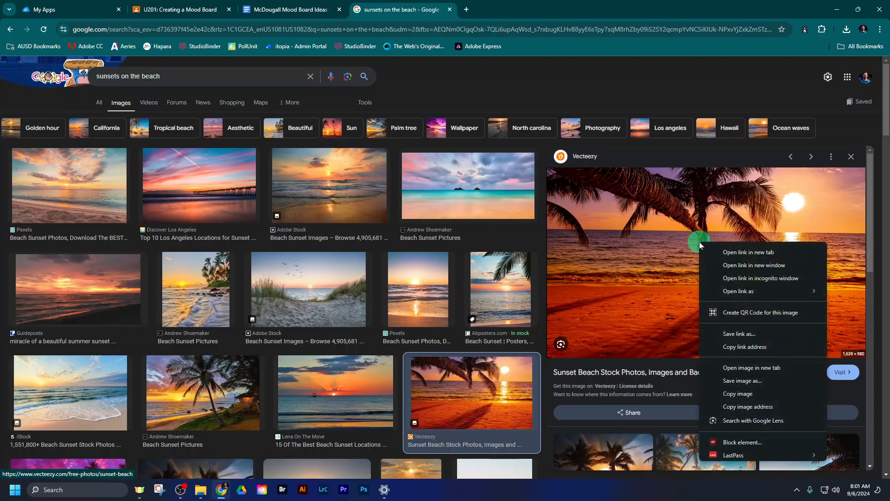
left_click(733, 382)
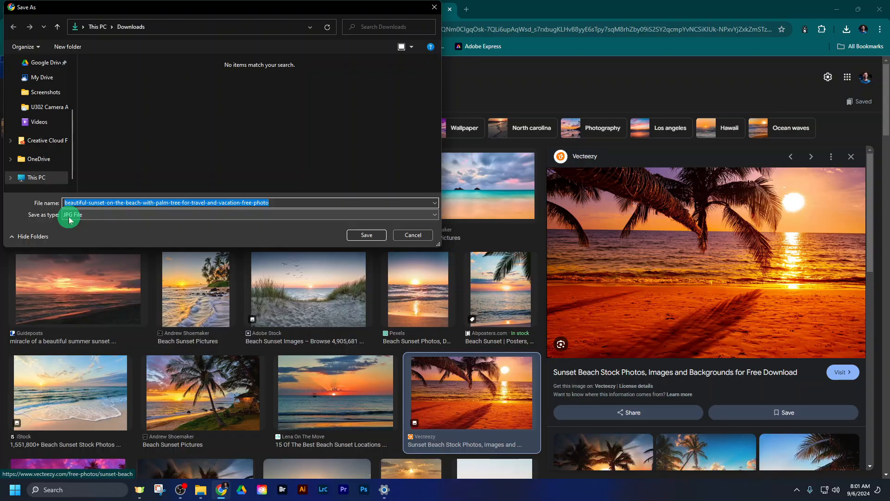
left_click(360, 235)
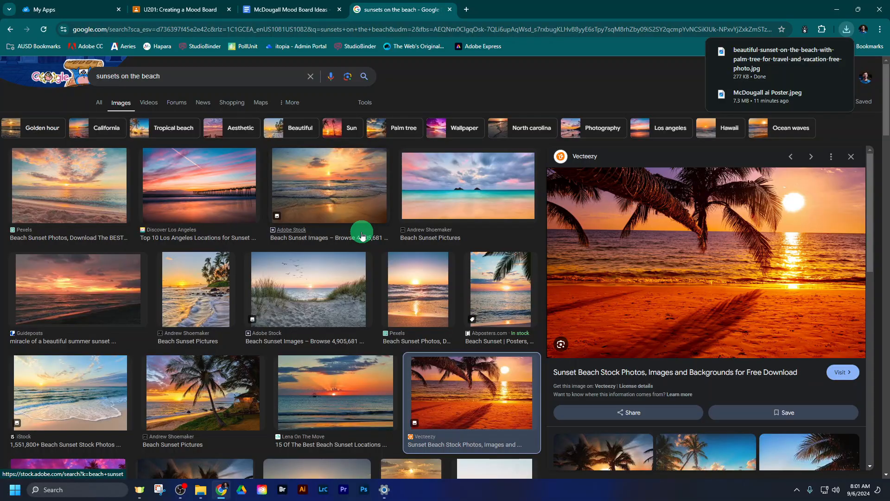
scroll(434, 302, "down", 3)
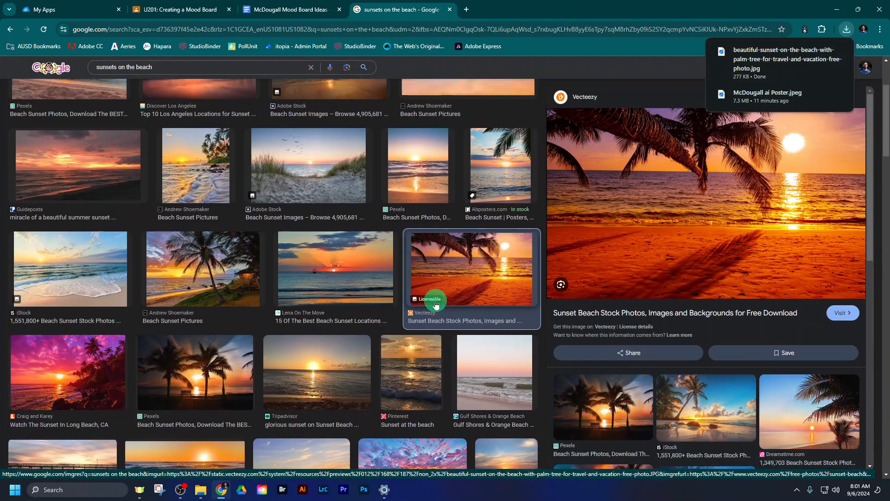
Copy the theme Sports at night from the mood board document and search Google Images for it in place of the beach sunsets
scroll(410, 289, "up", 3)
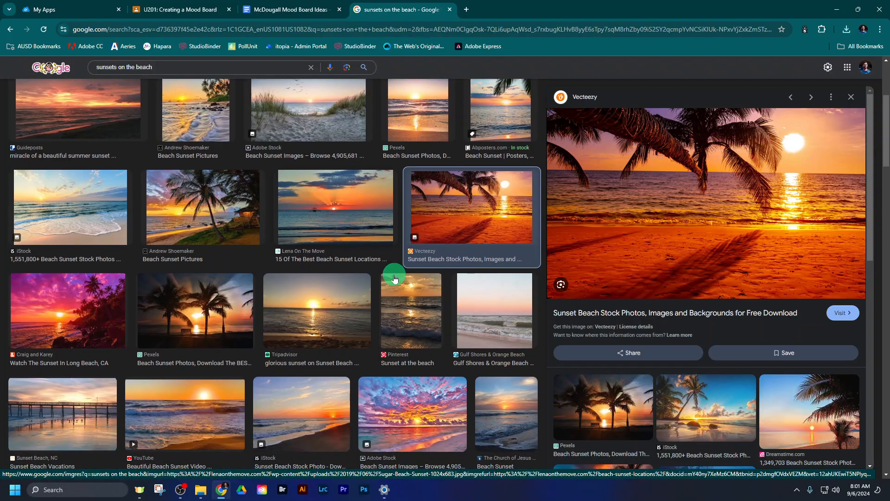
left_click(278, 9)
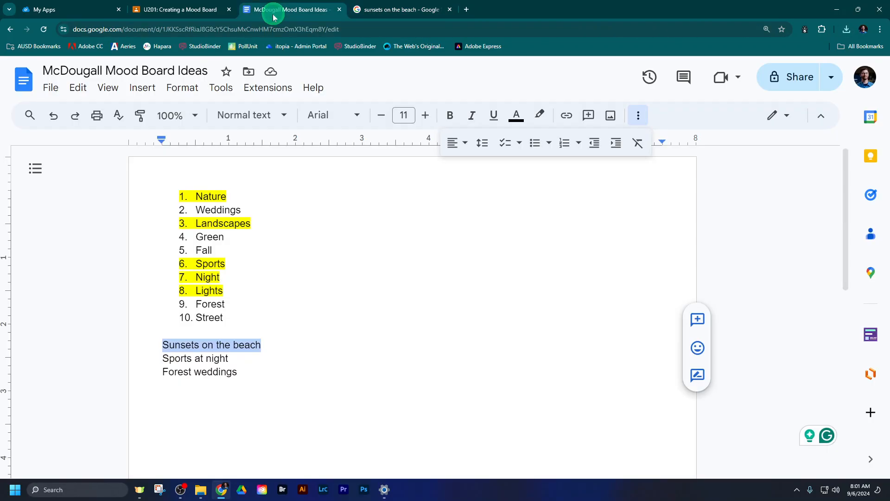
left_click_drag(163, 358, 227, 358)
key("ctrl+c")
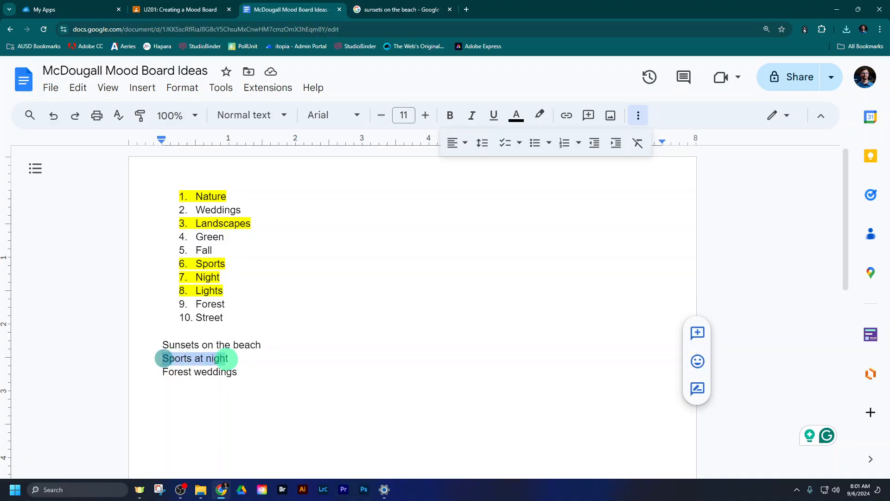
left_click(402, 9)
left_click(273, 76)
key("ctrl+a")
key("ctrl+v")
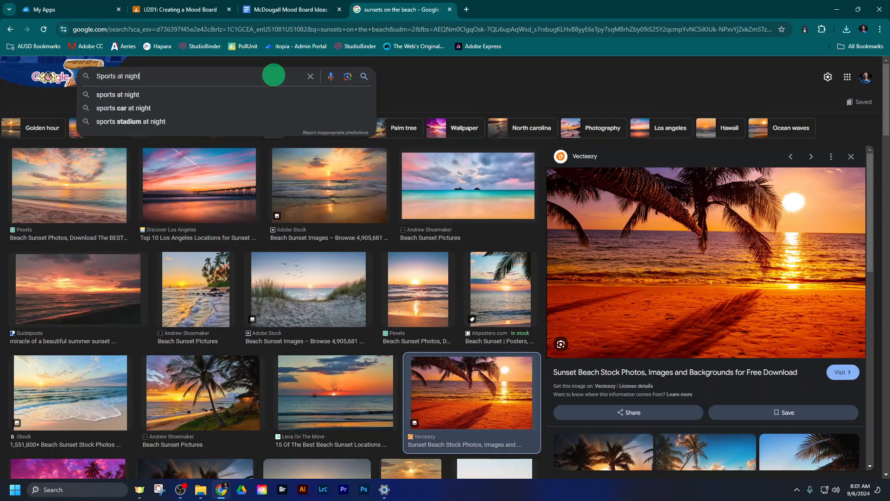
key("Return")
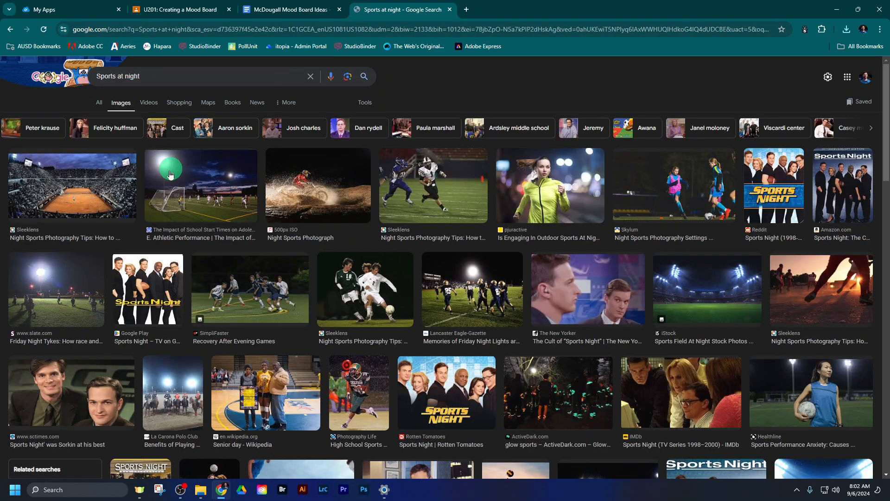
Preview the 500px ISO dirt bike photo and save it to Downloads as a JPG file
left_click(372, 202)
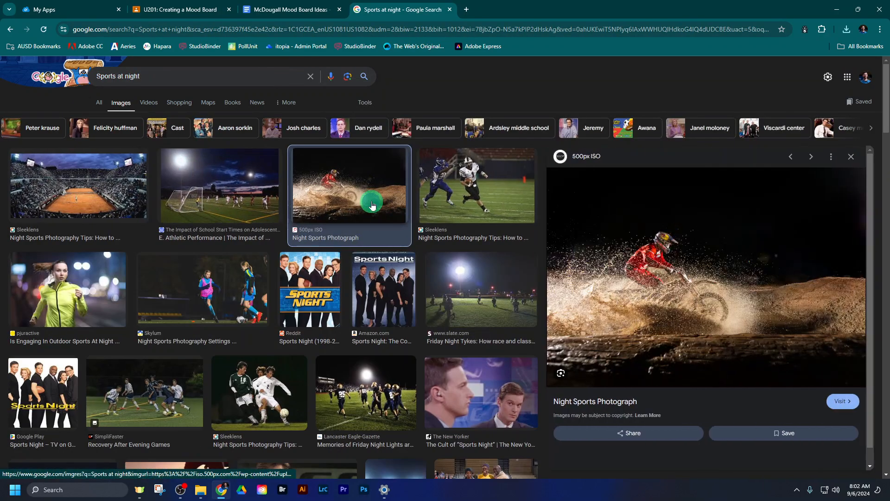
right_click(676, 260)
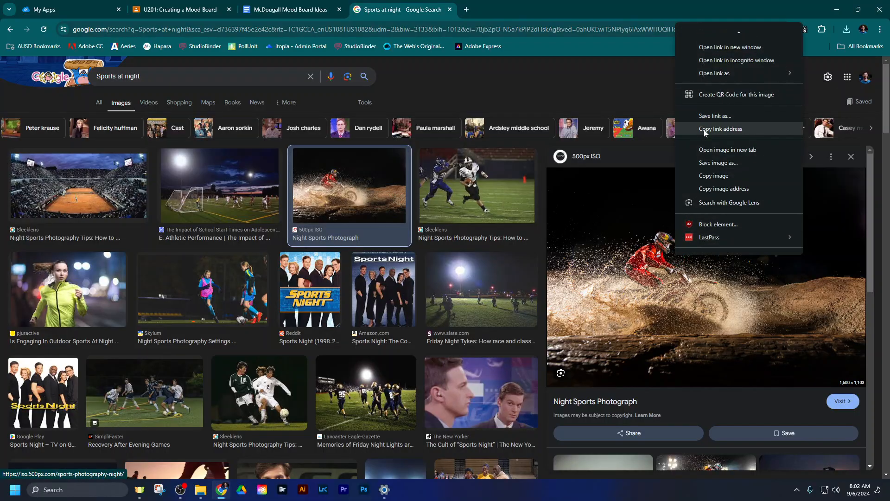
left_click(718, 162)
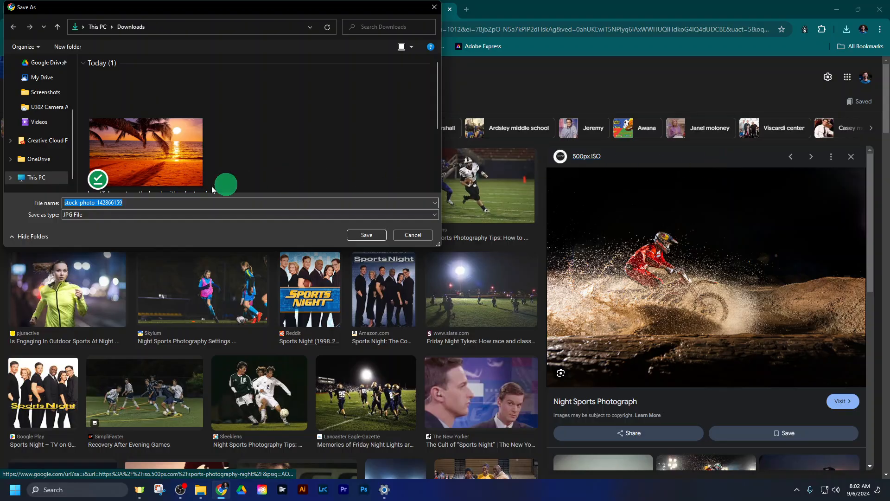
left_click(366, 234)
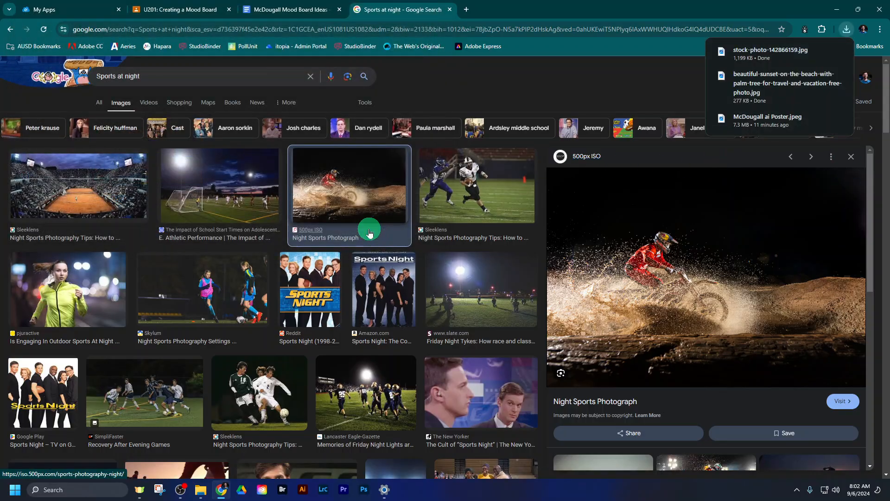
Preview the pjuractive night runner photo, and review the themes, the example mood board and the images in the U201 Mood Board folder
left_click(69, 289)
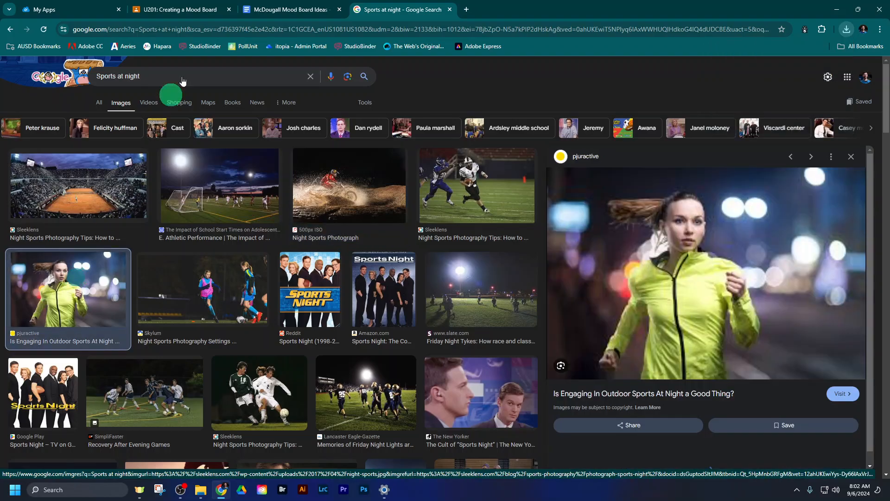
left_click(309, 6)
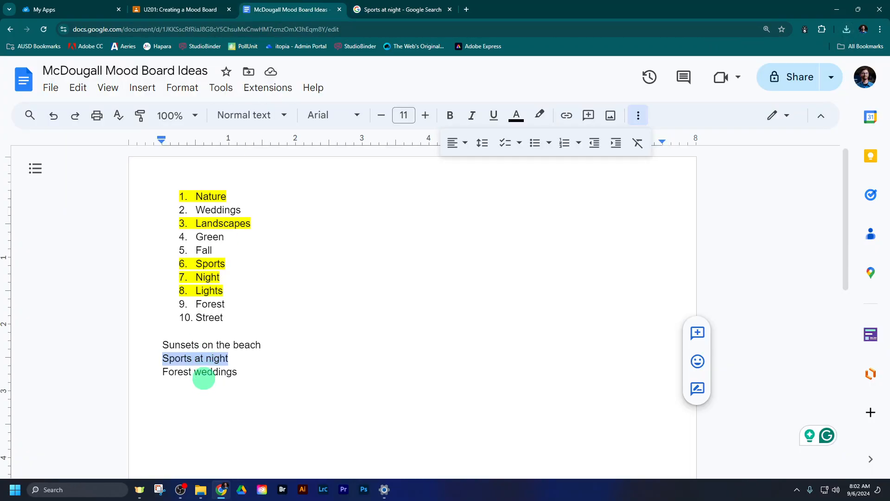
left_click(188, 11)
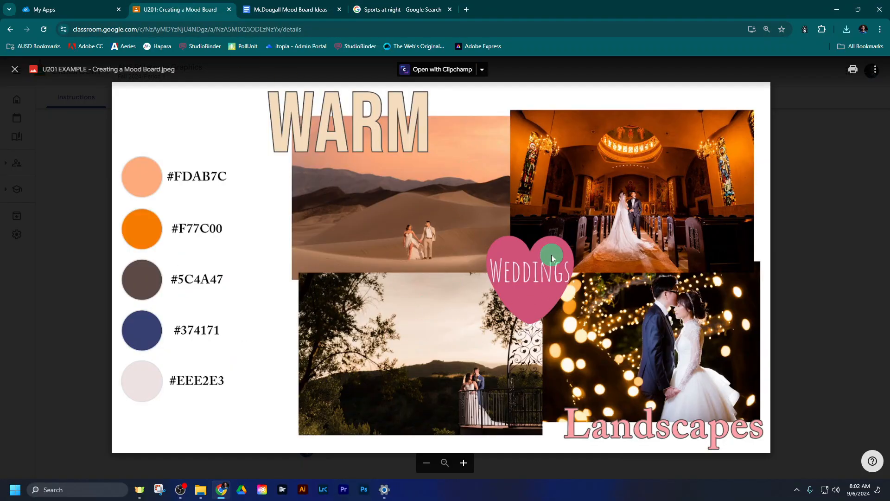
left_click(379, 15)
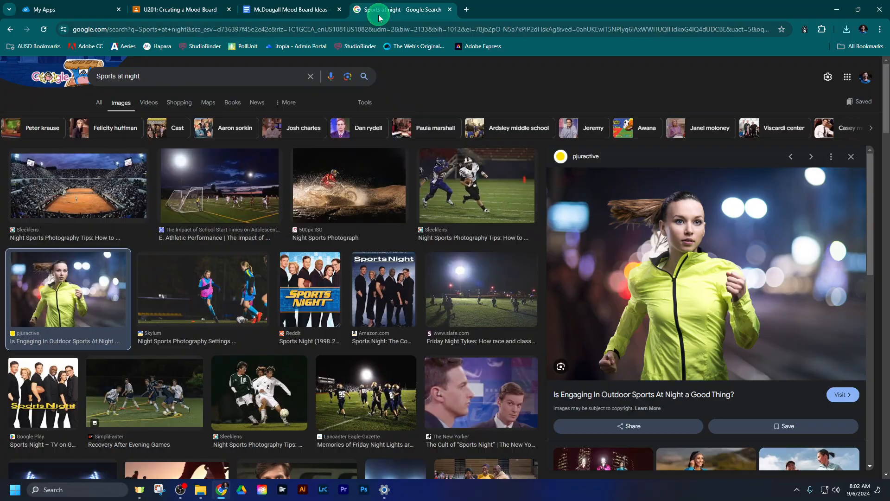
left_click(287, 9)
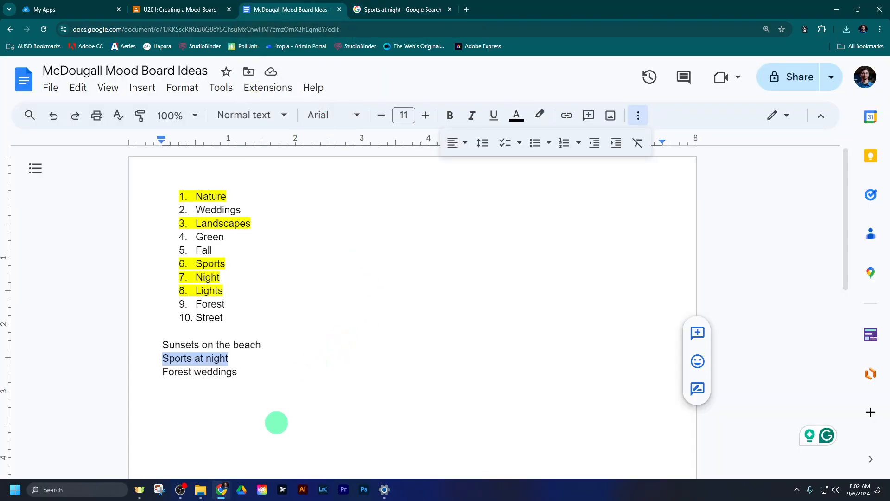
left_click(201, 490)
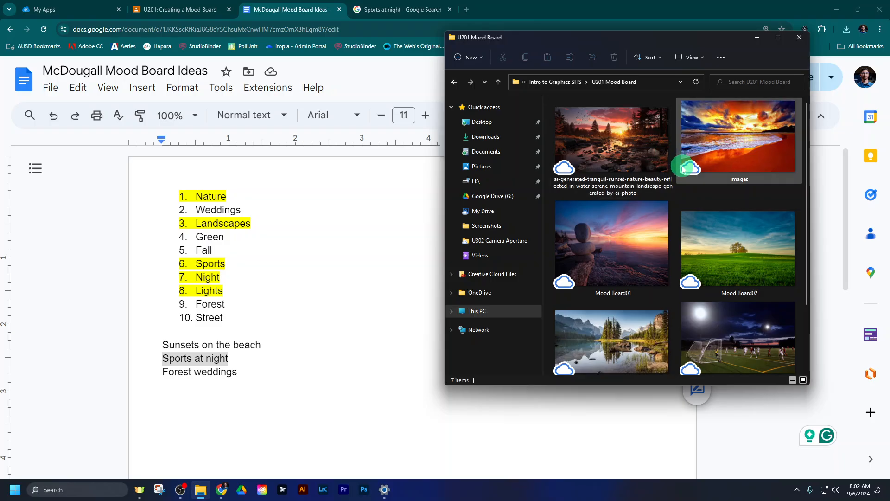
scroll(684, 170, "down", 2)
scroll(677, 185, "up", 2)
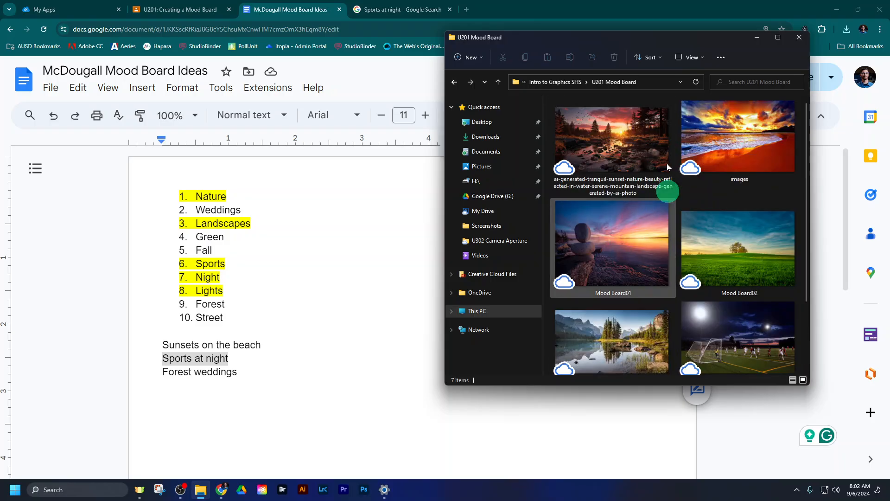
left_click(409, 11)
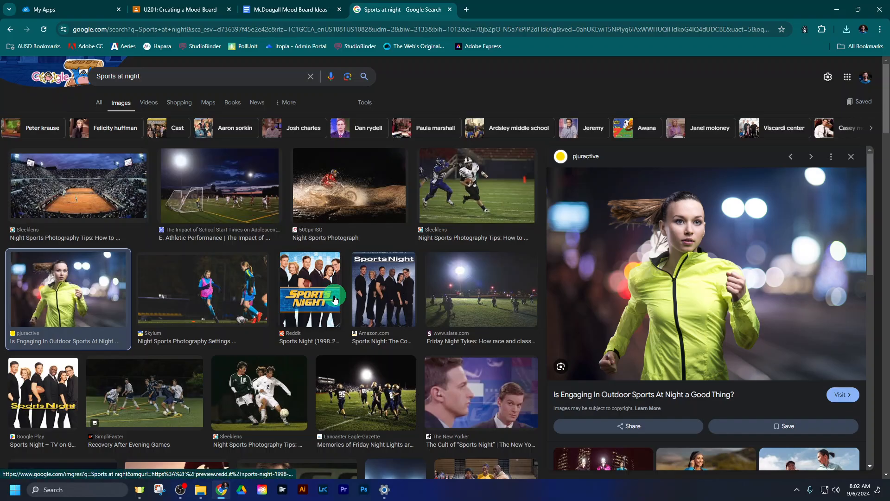
Create a 16:9 landscape design in Adobe Express in a new browser tab and title it with the surname followed by Mood Board
left_click(466, 10)
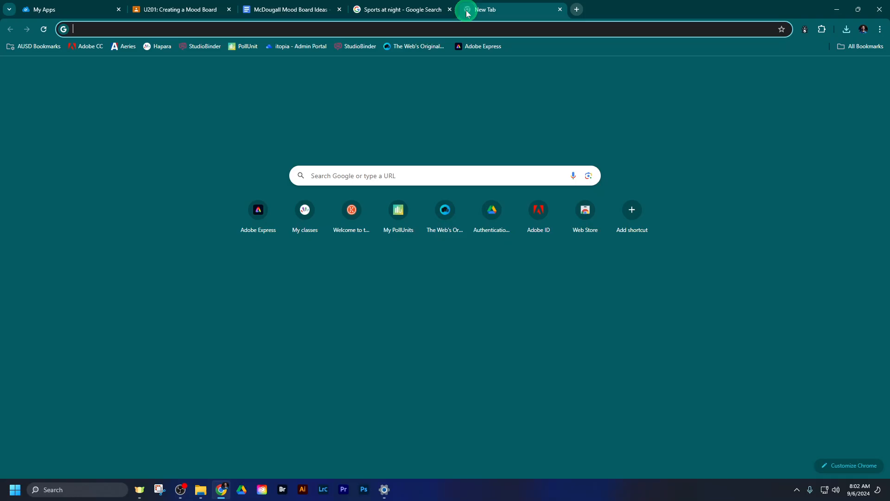
left_click(483, 48)
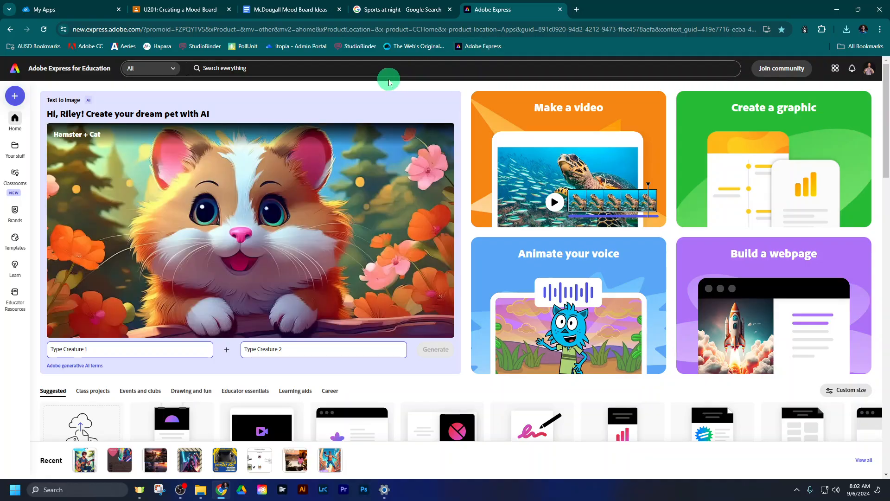
left_click(16, 98)
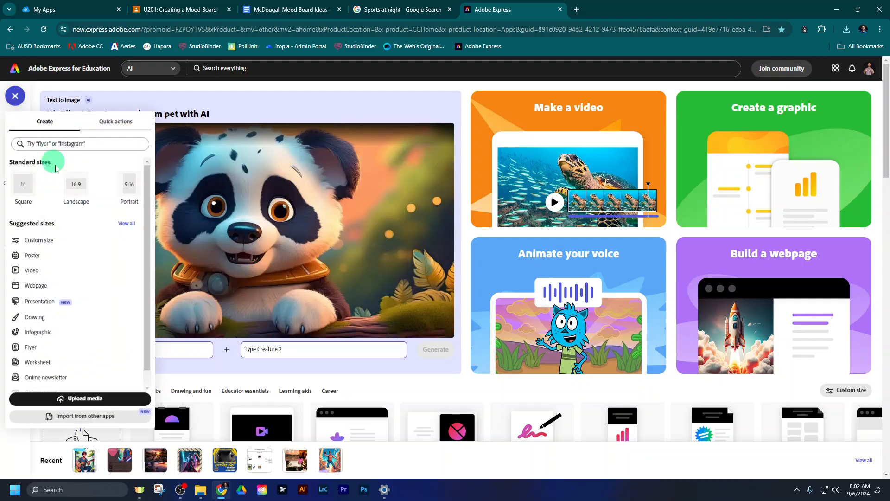
left_click(75, 188)
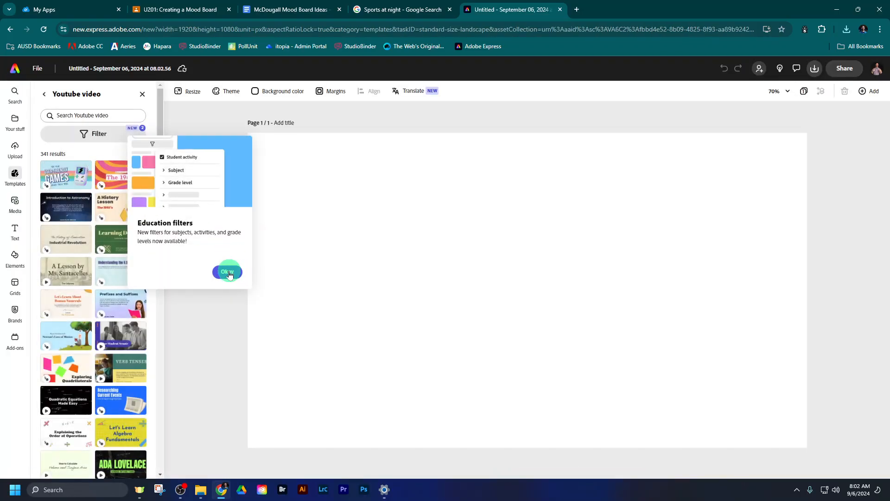
left_click(229, 273)
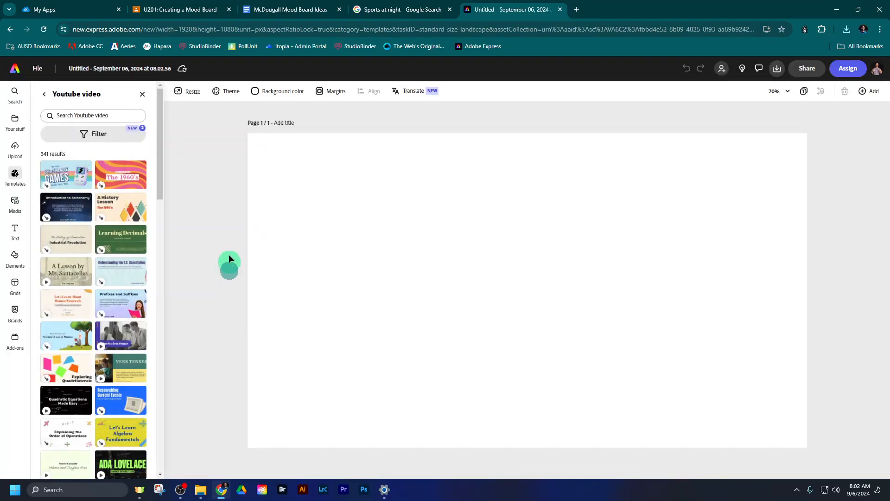
left_click(84, 68)
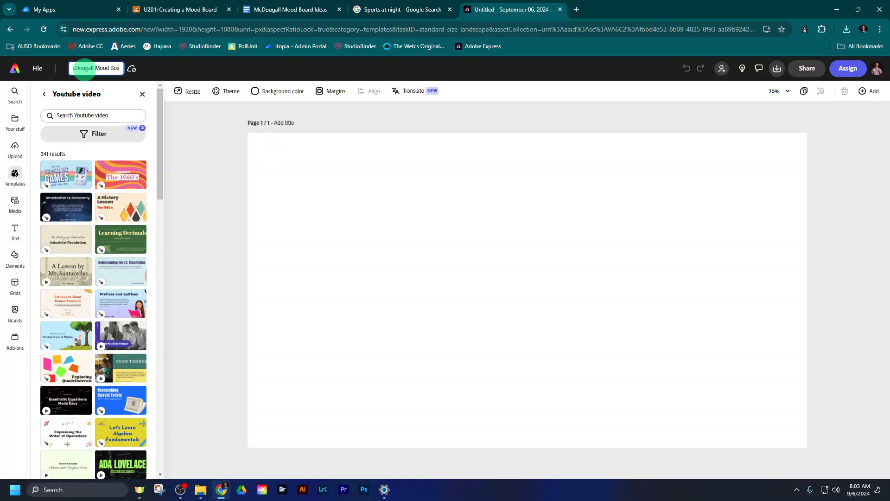
key("Return")
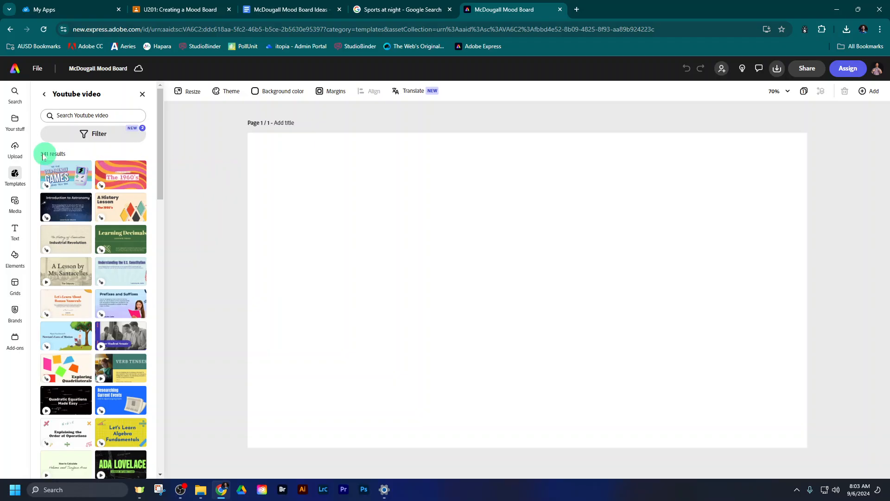
Upload all images from the U201 Mood Board folder, inside Intro to Graphics SHS on Google Drive, to the design
left_click(20, 154)
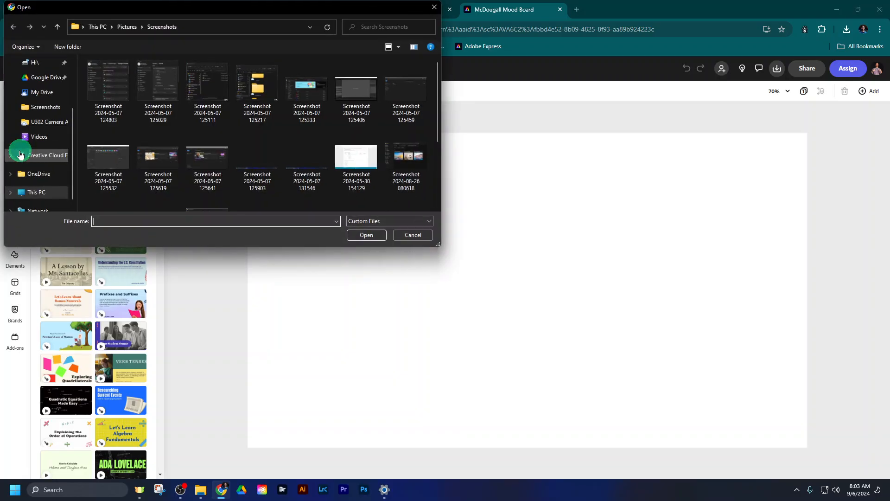
scroll(37, 140, "up", 1)
left_click(37, 92)
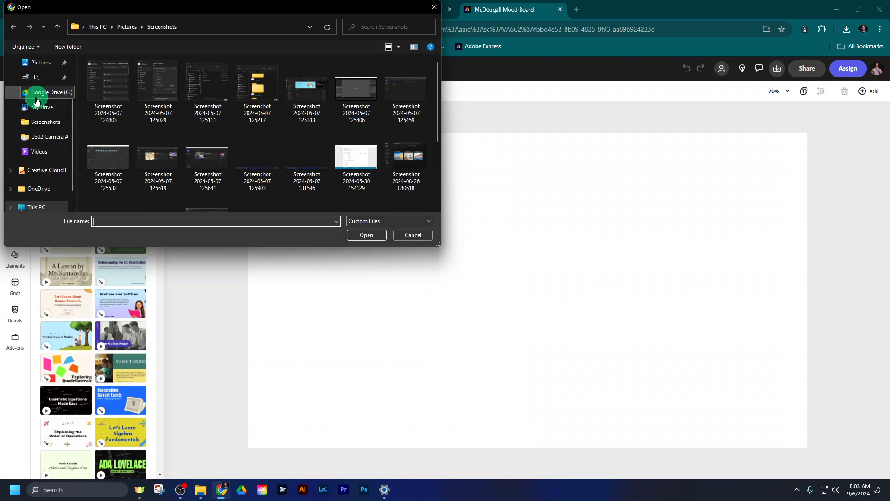
left_click(112, 77)
double_click(113, 77)
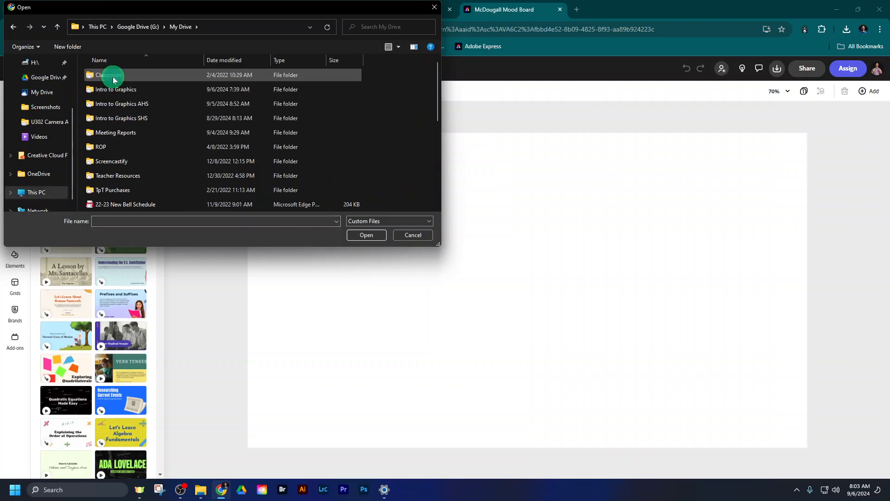
left_click(152, 93)
double_click(153, 119)
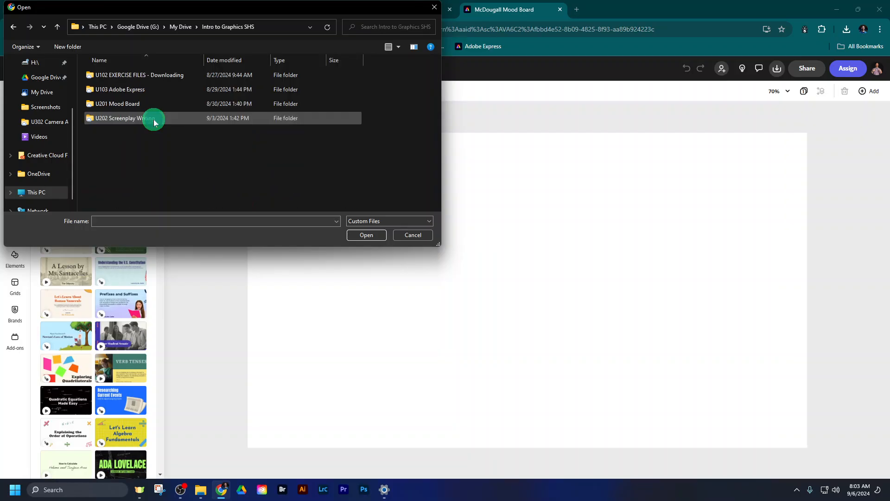
double_click(154, 110)
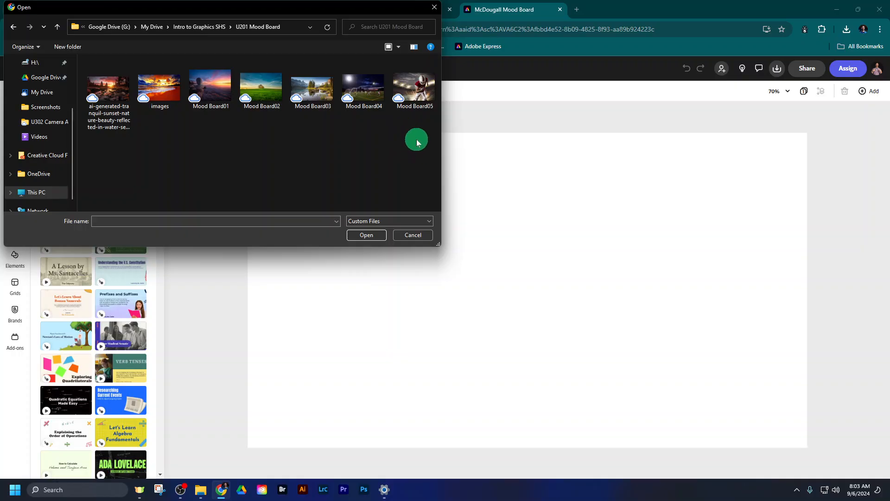
left_click_drag(417, 139, 110, 77)
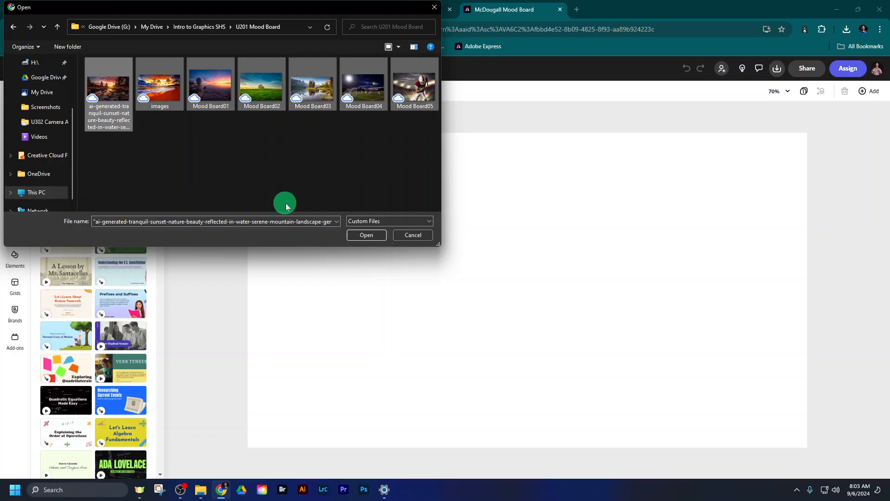
left_click(366, 235)
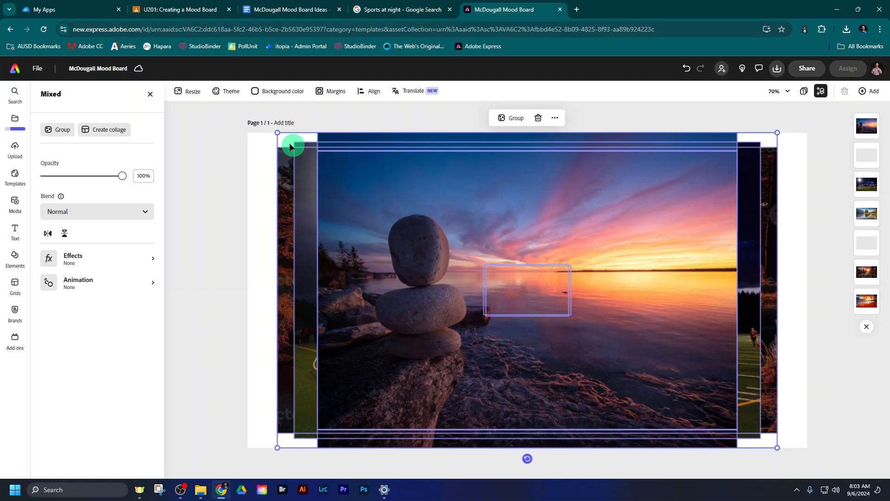
Scale the uploaded images down together and spread out the football player, stacked stones and soccer field photos on the page
left_click_drag(278, 134, 679, 193)
left_click_drag(672, 360, 525, 188)
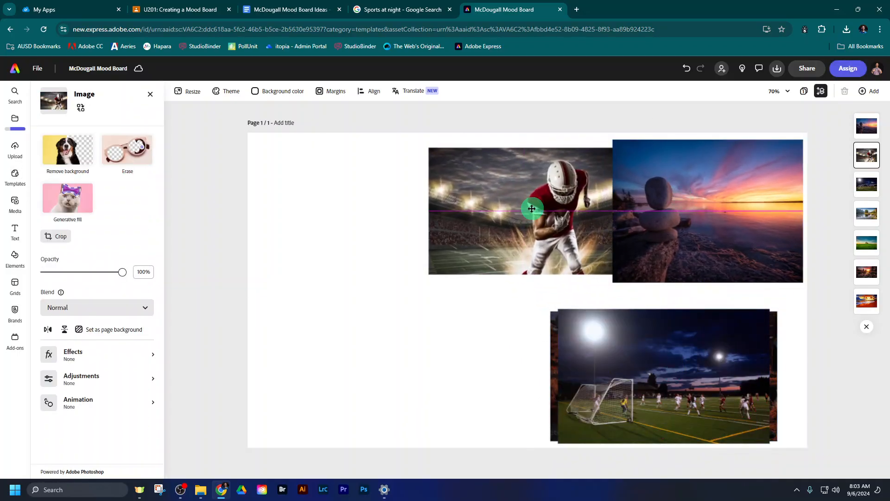
left_click_drag(670, 378, 724, 313)
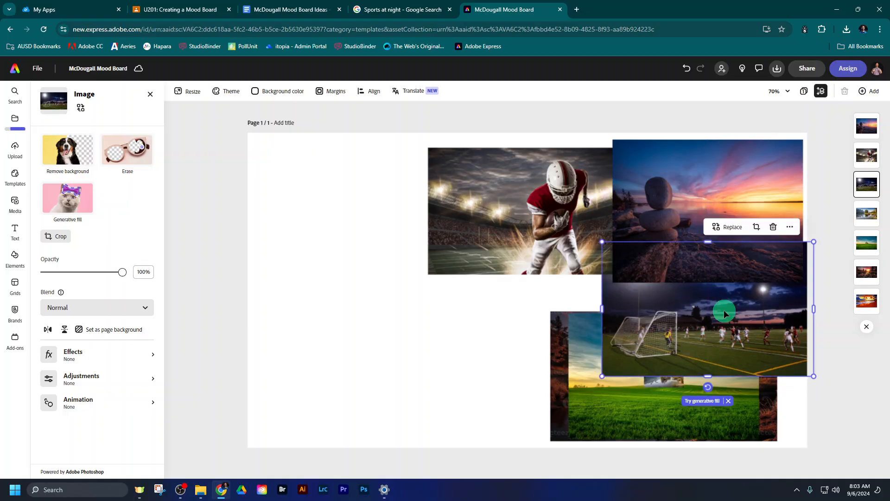
Bring the soccer field photo to the front layer and arrange it with the green field and forest stream photos, overlapping in the page's right half
left_click_drag(873, 192, 866, 124)
left_click_drag(722, 272, 688, 260)
left_click_drag(635, 364, 528, 346)
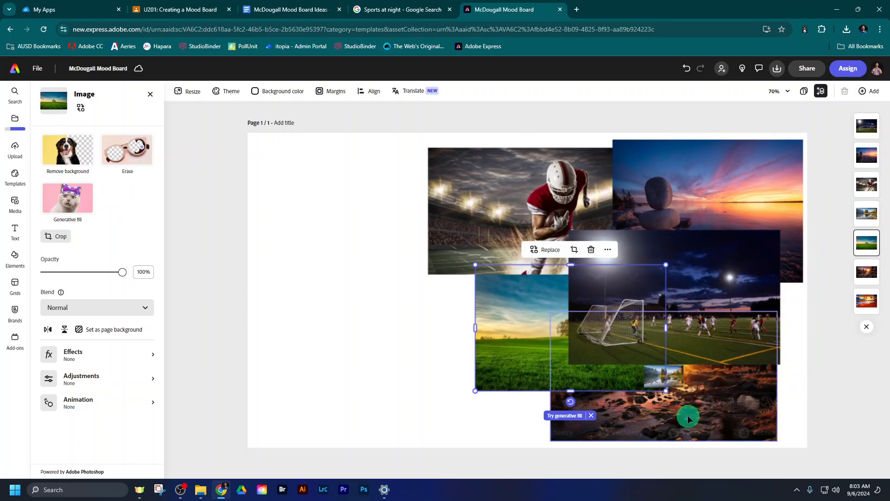
left_click_drag(688, 416, 716, 417)
left_click_drag(661, 255, 681, 253)
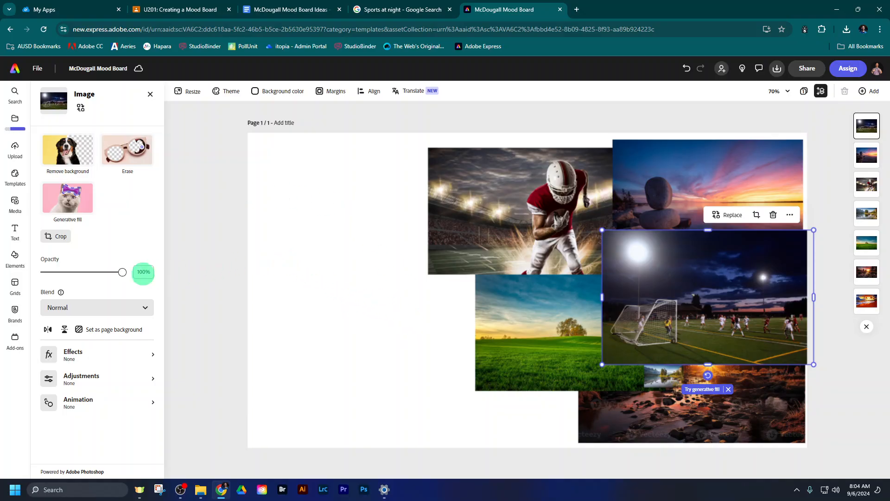
Search the design elements for circle and place the gray black-outlined circle shape in the page's empty left area
left_click(13, 259)
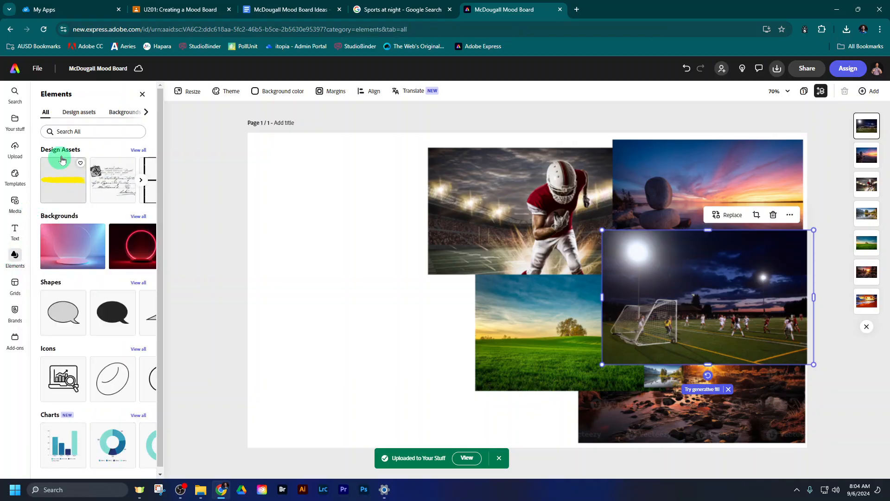
left_click(81, 133)
type("circle")
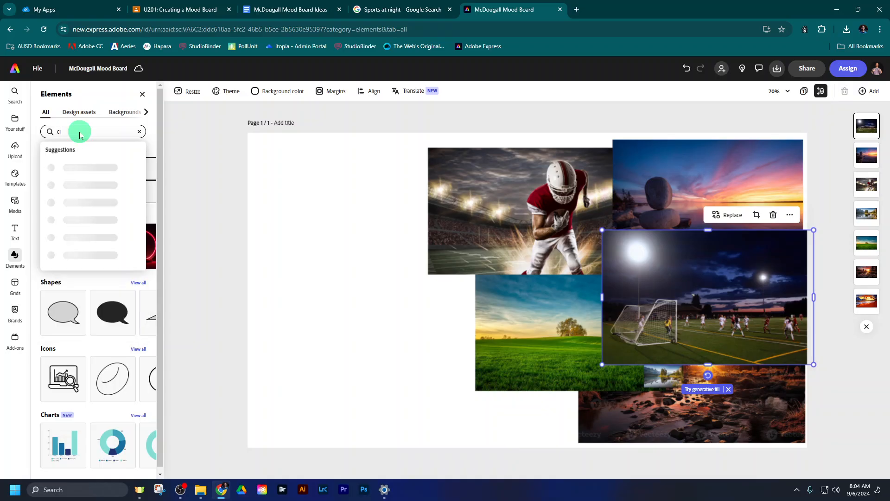
key("Return")
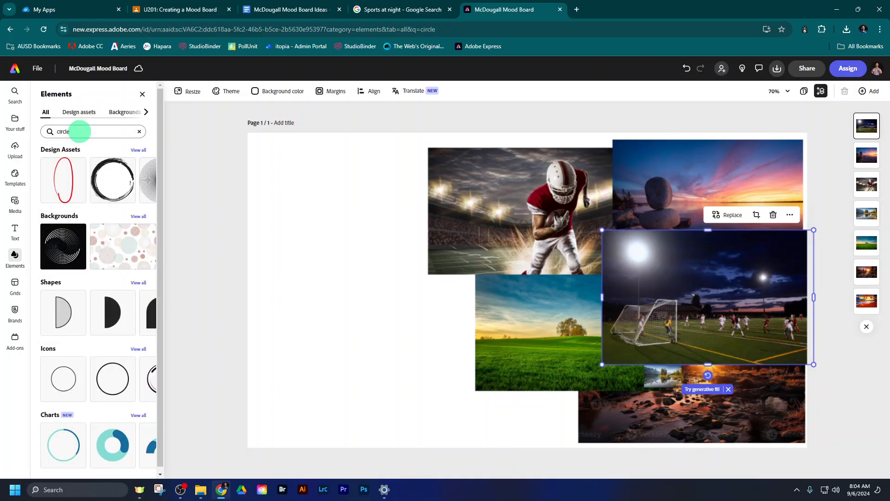
scroll(71, 199, "down", 1)
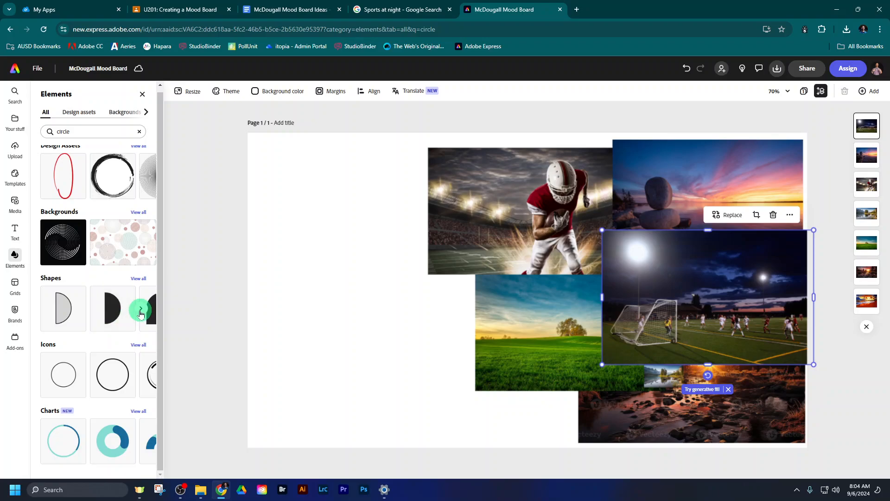
left_click(141, 310)
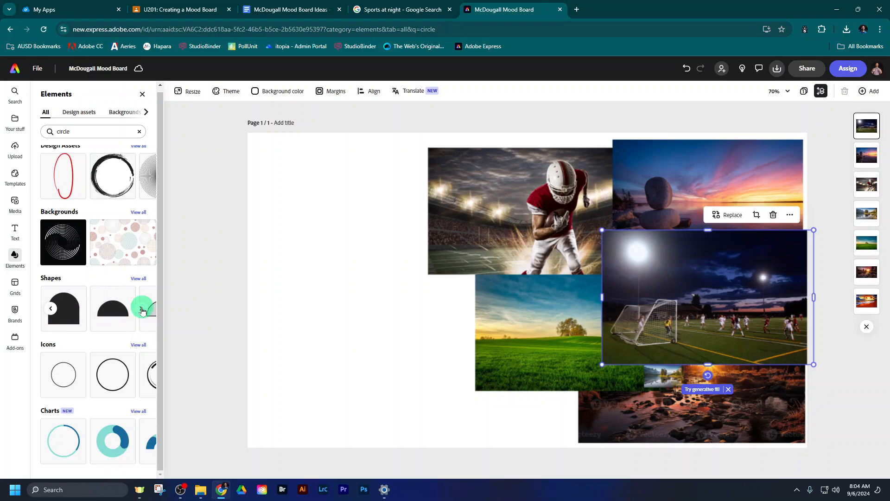
left_click(143, 310)
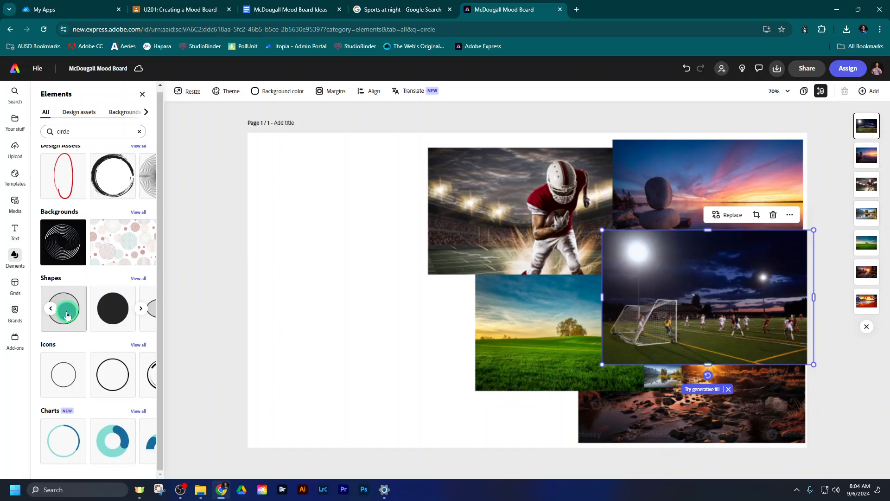
left_click_drag(67, 316, 293, 214)
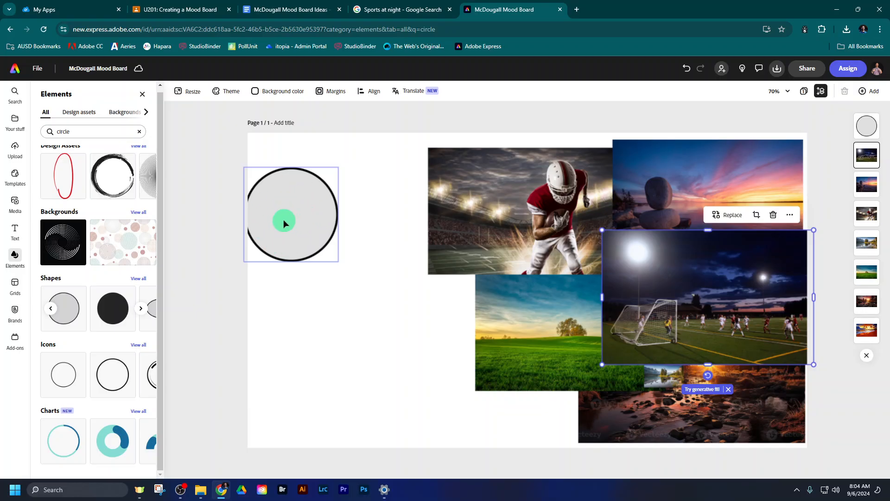
left_click(112, 378)
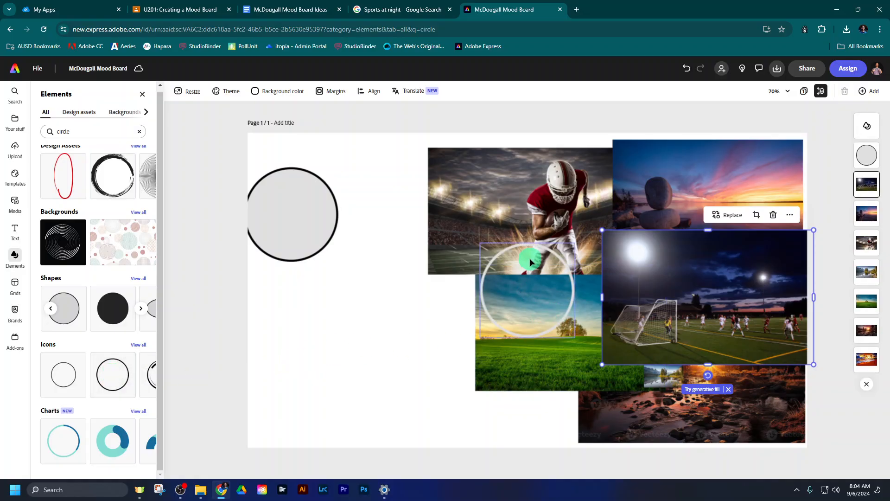
left_click_drag(530, 258, 348, 300)
left_click(366, 265)
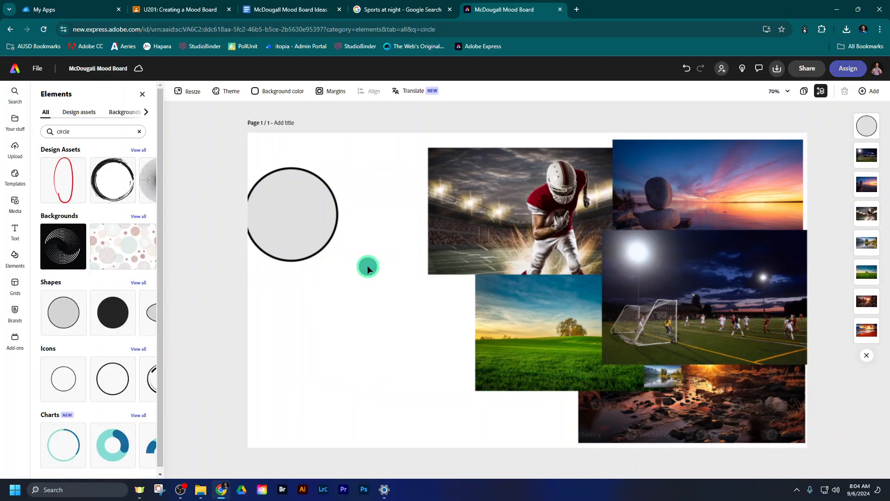
Scale the gray circle down to roughly half its size and place it near the page's upper-left corner
left_click_drag(304, 218, 327, 195)
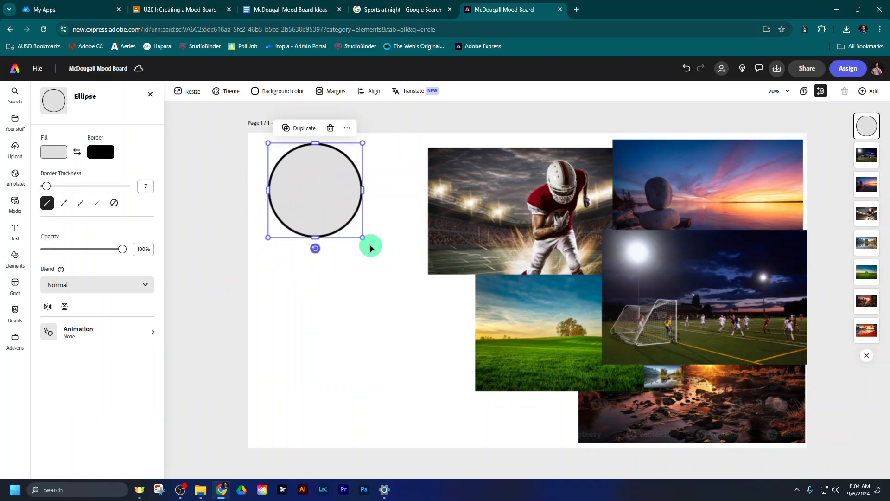
left_click_drag(363, 239, 280, 188)
left_click(285, 172)
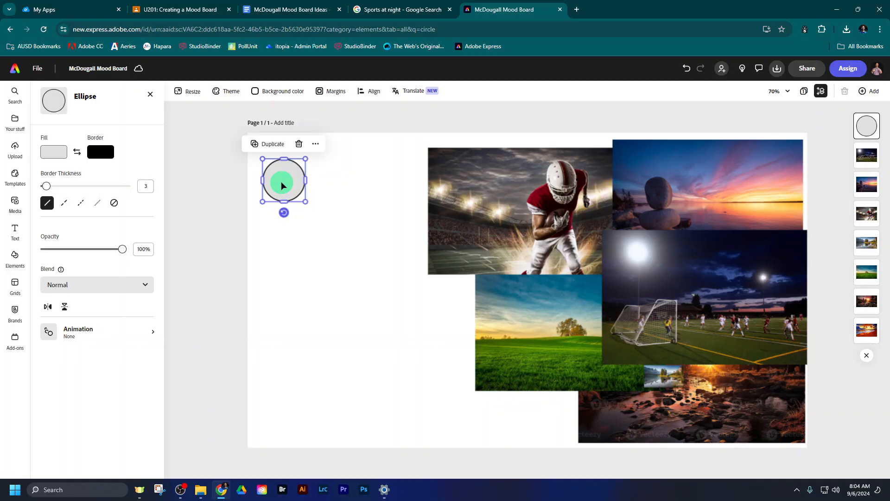
Duplicate the small circle four times to make five matching circles
left_click(274, 152)
left_click(274, 152)
left_click(282, 156)
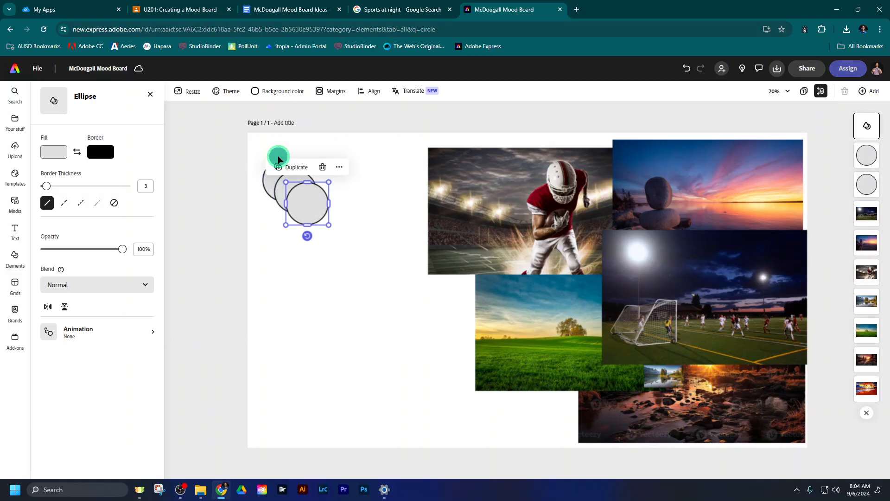
left_click(289, 172)
left_click(301, 178)
Spread the five circles out in a vertical column along the page's left side
left_click_drag(324, 224, 299, 341)
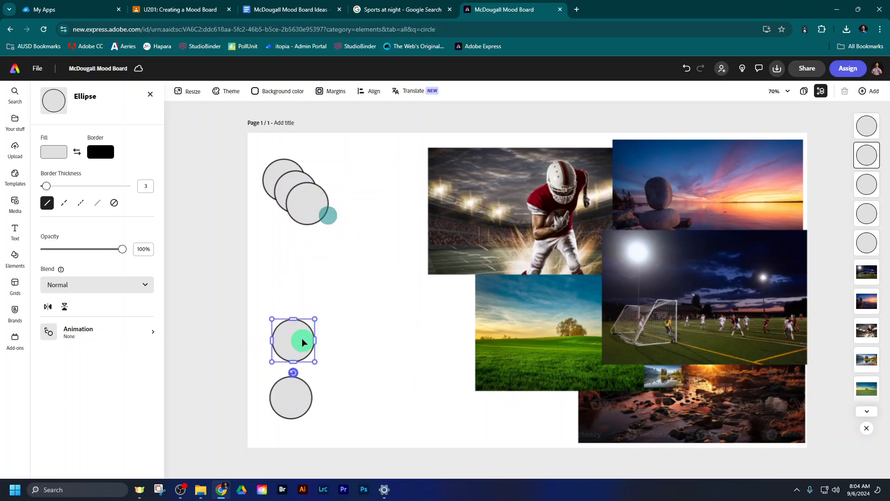
left_click(314, 209)
left_click_drag(314, 210, 299, 285)
mouse_move(302, 189)
left_mouse_down()
mouse_move(297, 223)
mouse_move(298, 179)
left_mouse_up()
left_click_drag(292, 230, 295, 233)
left_click_drag(296, 282, 300, 290)
left_click(394, 291)
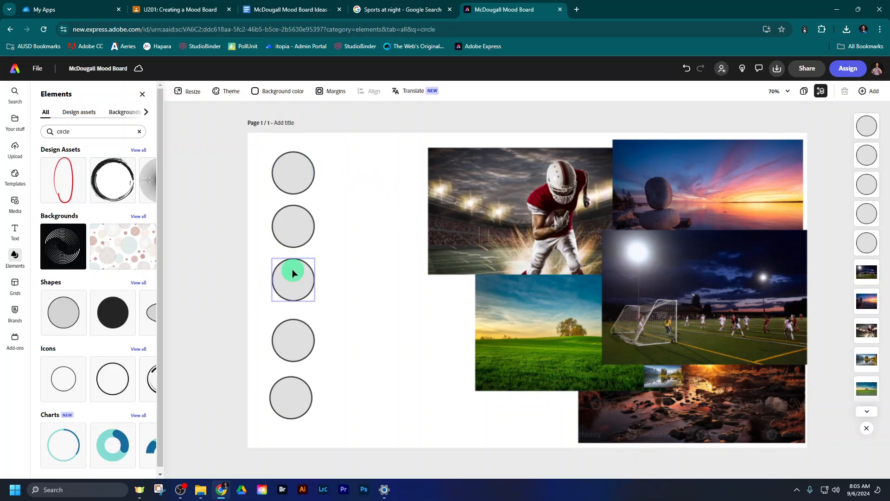
Open the Coolors website linked in the U201 mood board assignment in Google Classroom and start its palette generator
left_click(173, 9)
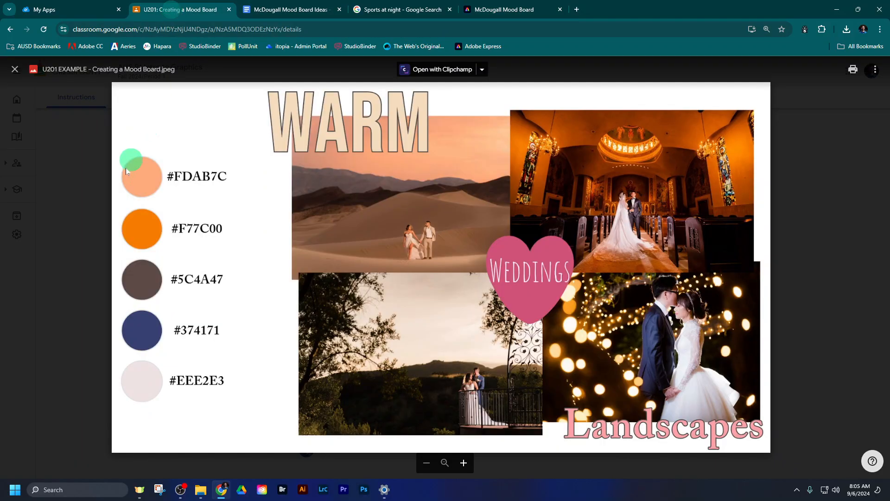
left_click(90, 209)
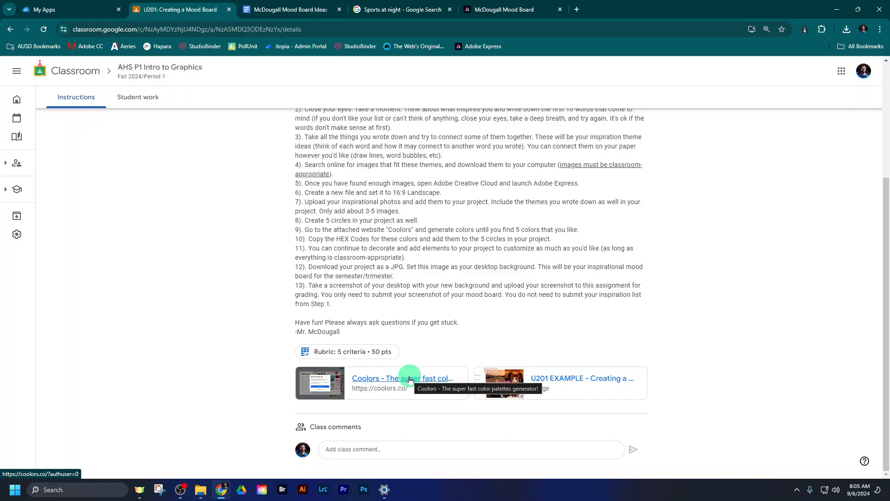
left_click(388, 379)
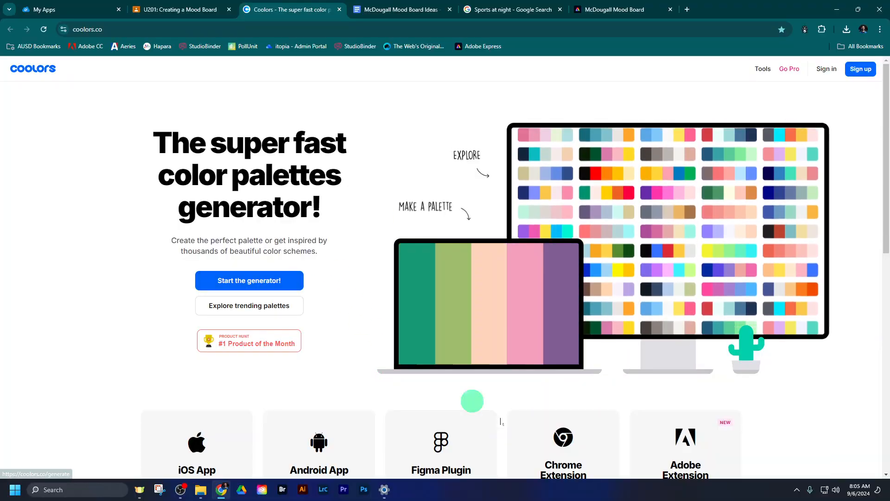
left_click(281, 280)
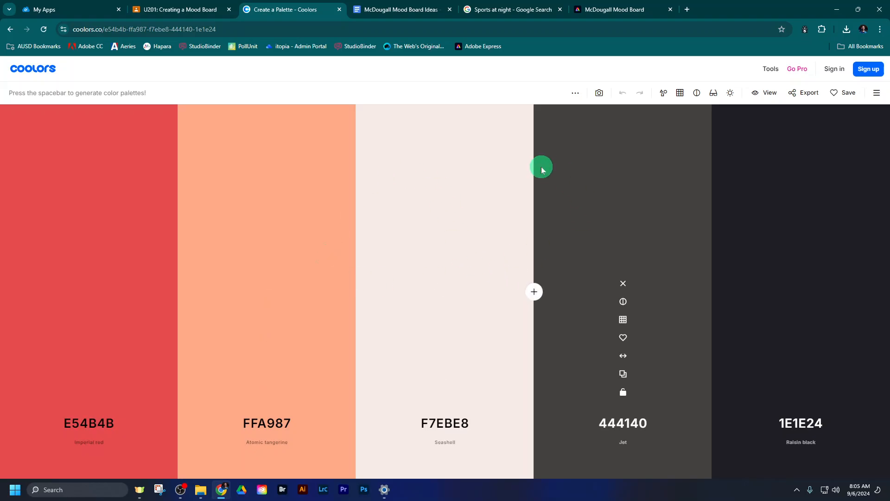
Generate random palettes until settling on dark cyan 048A81, emerald 06D6A0, vivid sky blue 54C6EB, cool gray 8A89C0 and rosy brown CDA2AB
key("space")
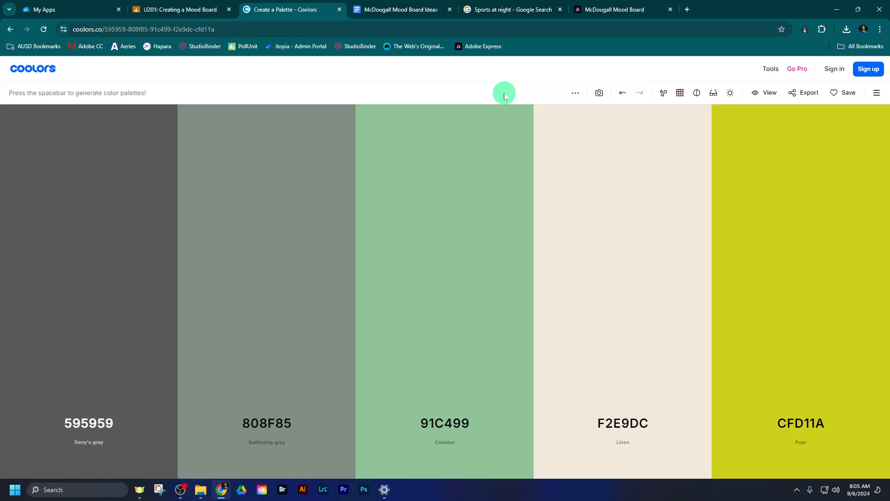
key("space")
key("space")
key("space")
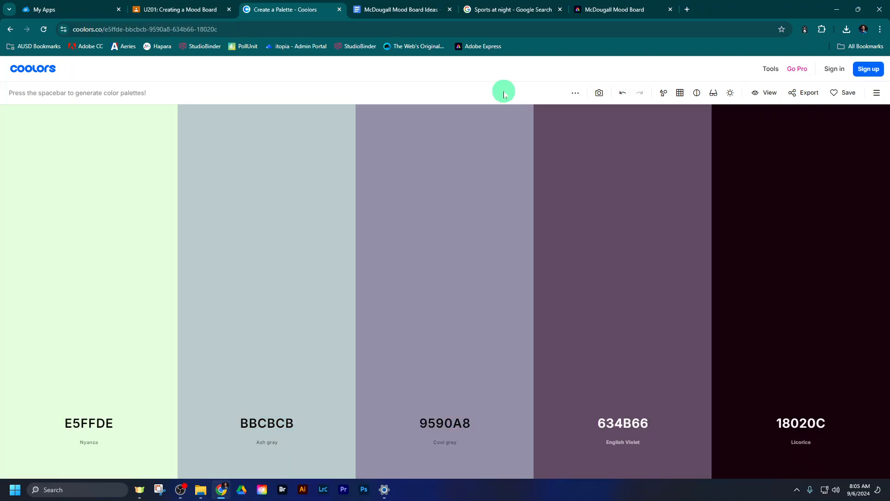
key("space")
key("space")
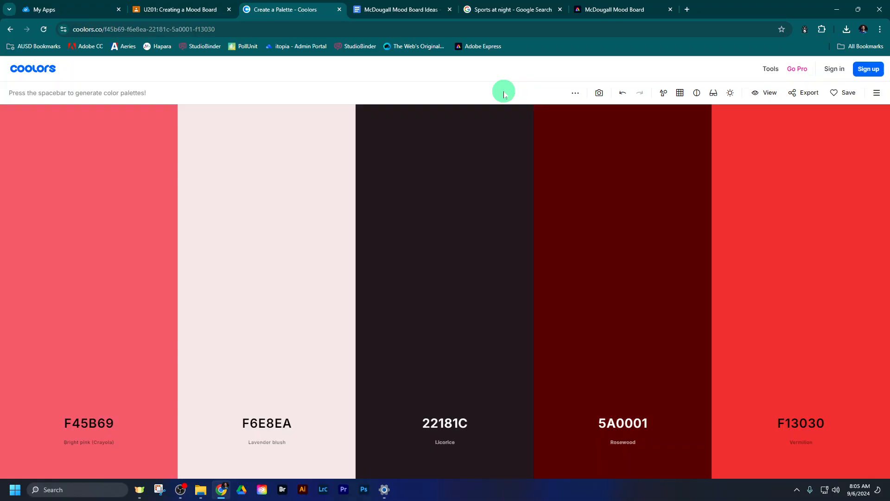
key("space")
key("space")
key("space")
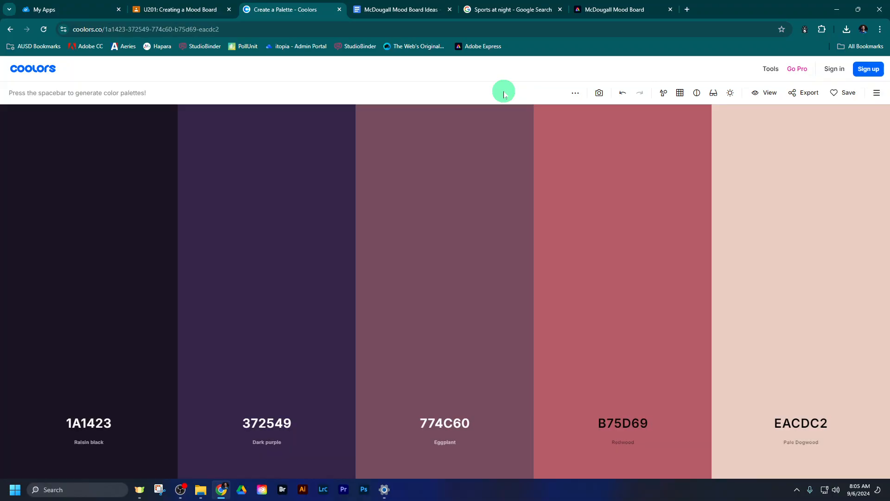
key("space")
key("space")
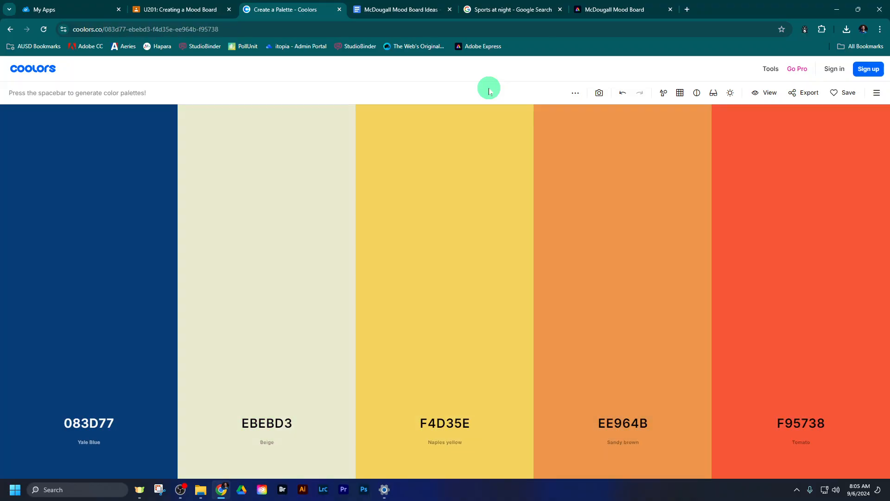
key("space")
key("space")
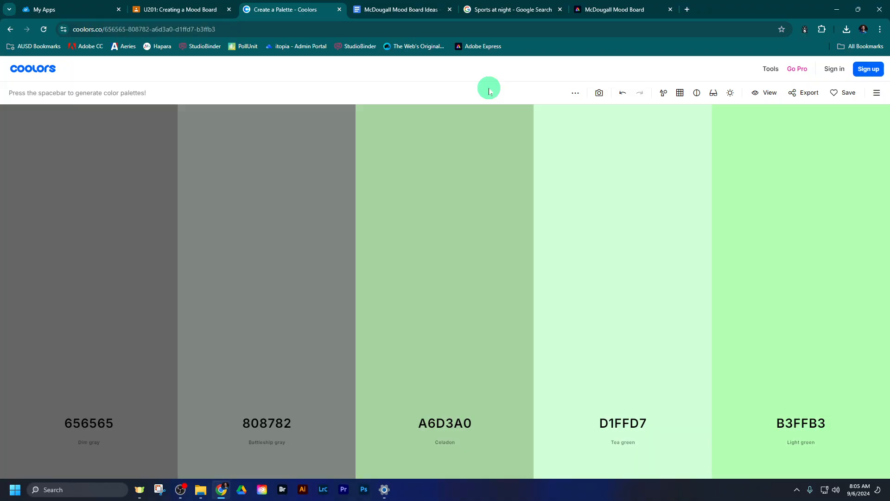
key("space")
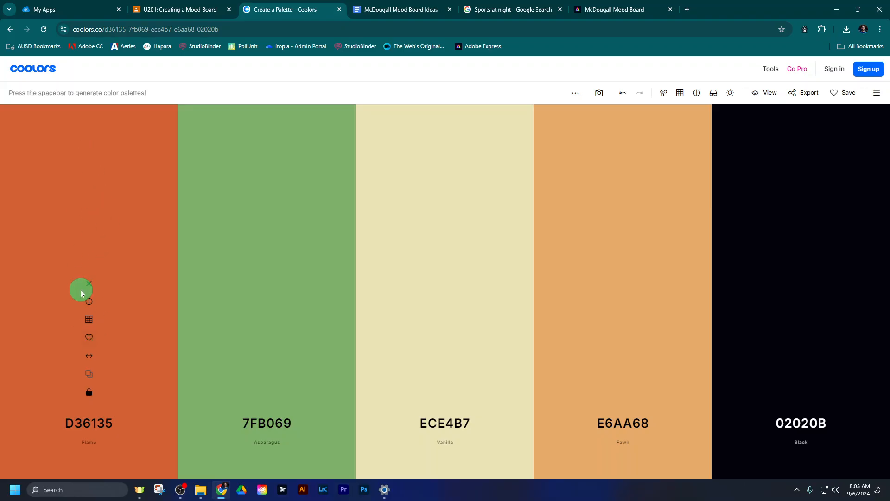
key("space")
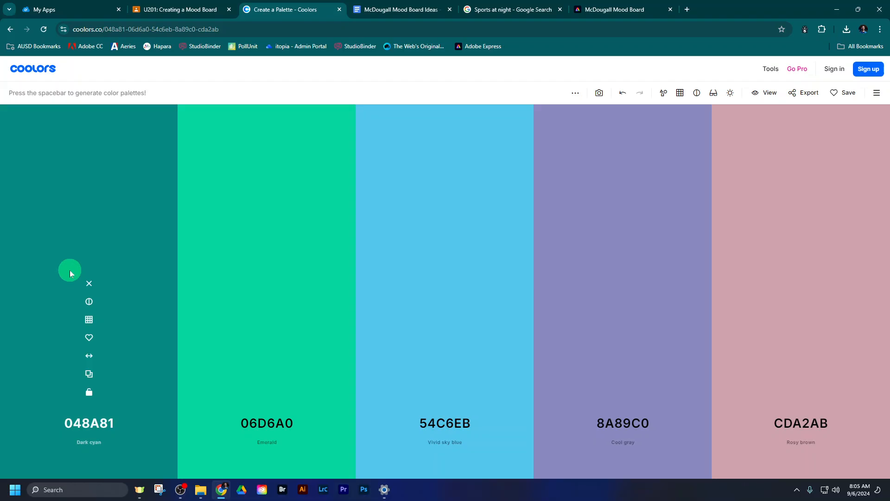
Copy the hex code #048A81 of the palette's dark cyan color
left_click(88, 425)
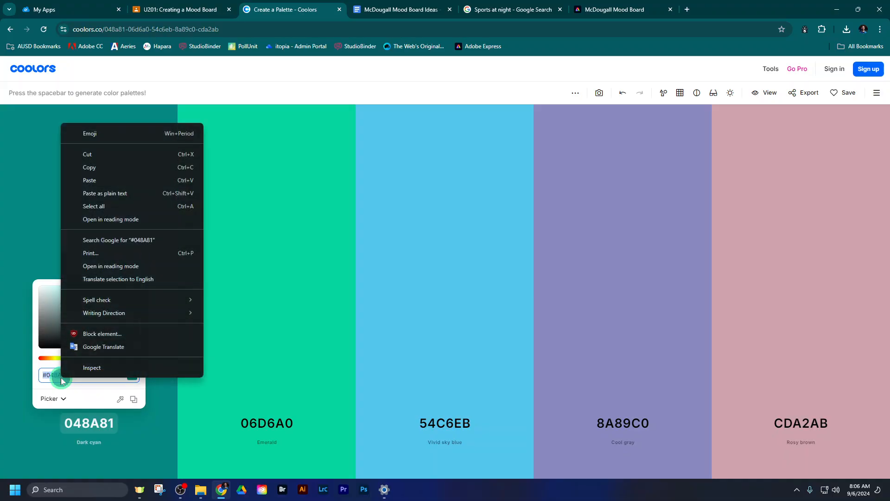
right_click(61, 377)
left_click(112, 172)
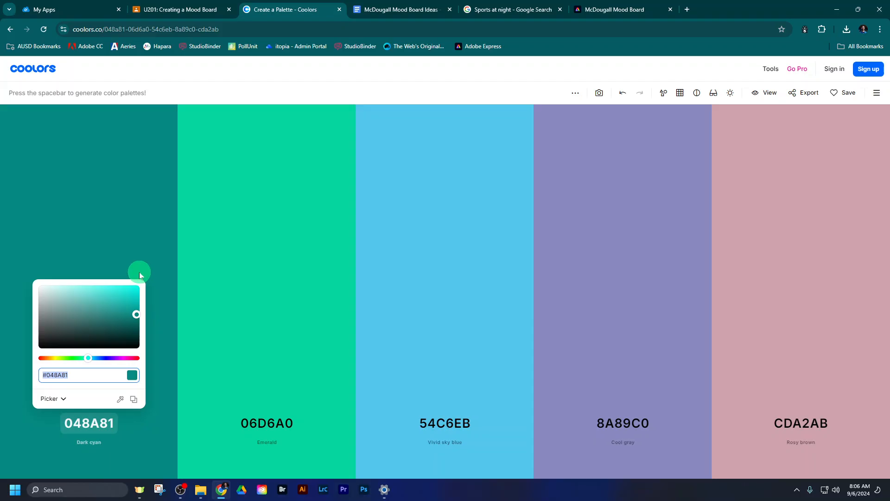
Switch to the Adobe Express mood board and set the topmost circle's fill to the custom hex color #048A81
left_click(609, 12)
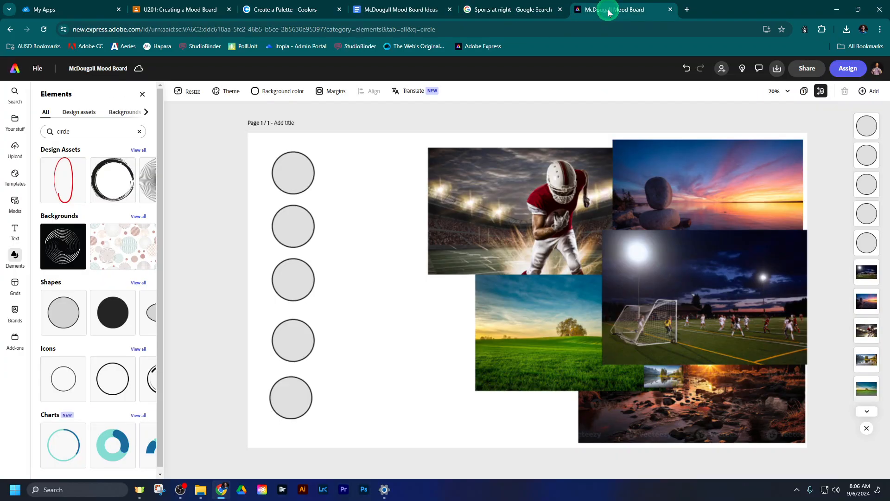
left_click(295, 177)
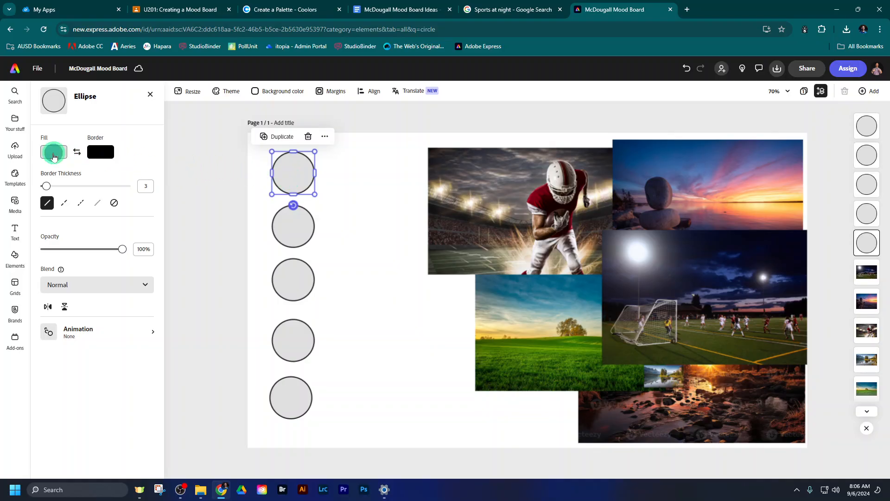
left_click(54, 153)
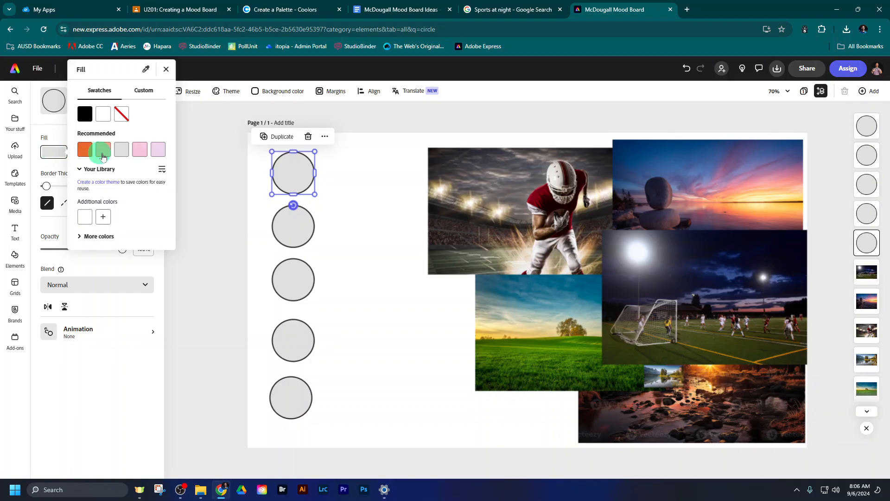
left_click(144, 92)
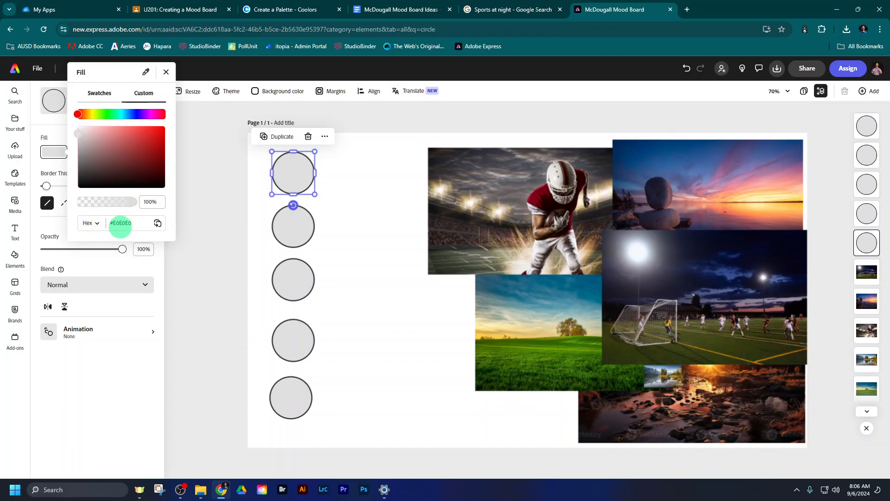
left_click_drag(132, 223, 107, 227)
left_click(139, 225)
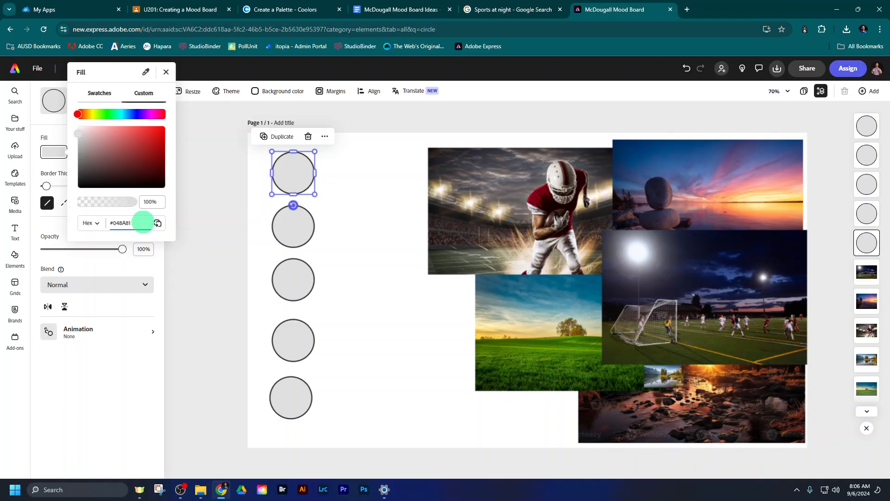
key("Return")
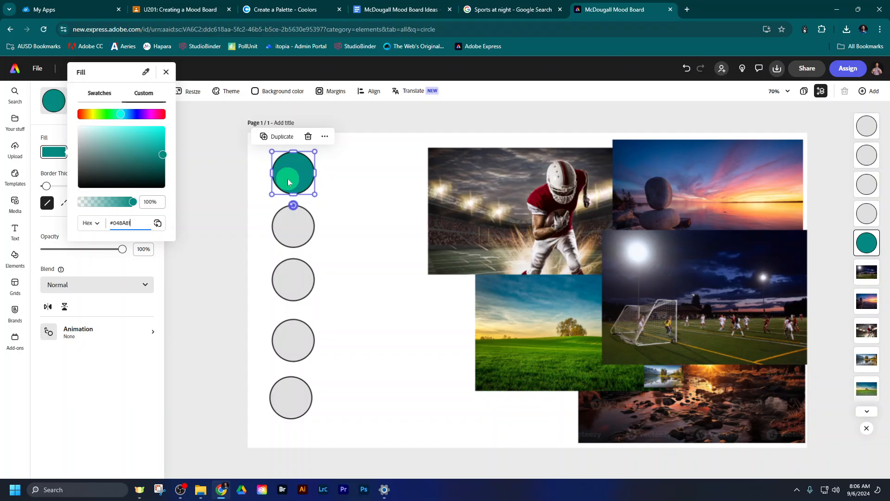
Add the copied hex code #048A81 as a text label, enlarge it to about size 61 and place it above the teal circle
left_click(287, 10)
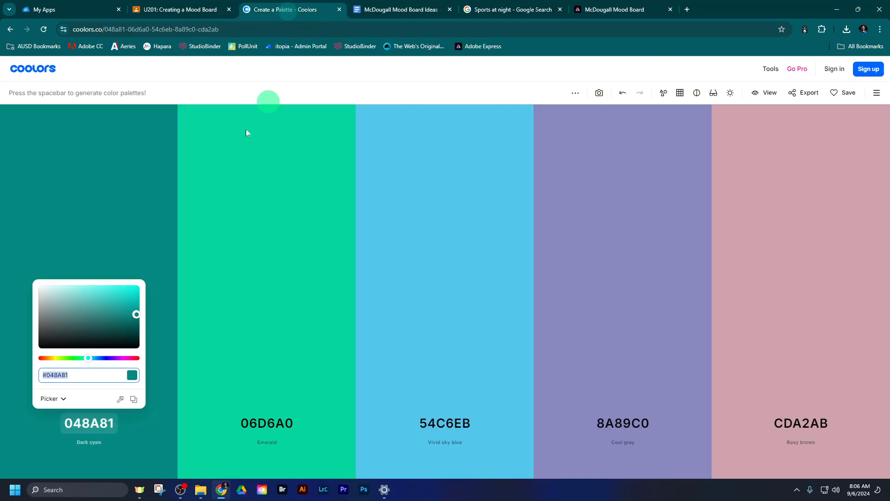
left_click(602, 9)
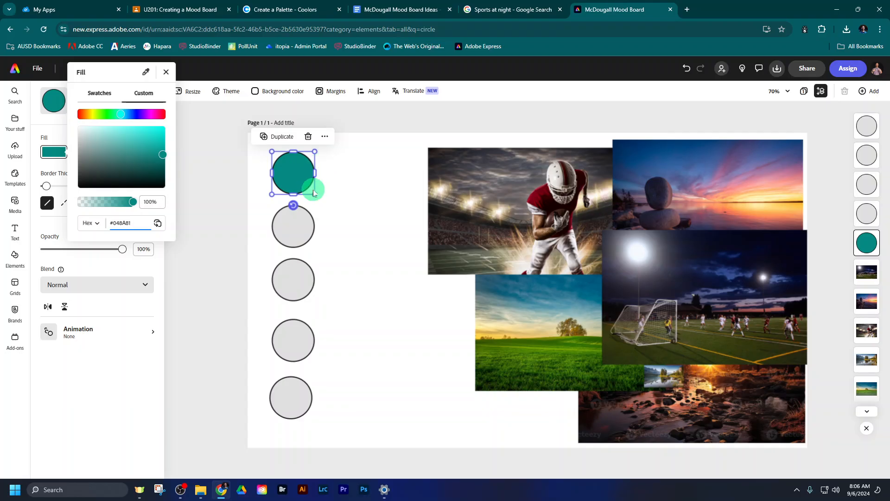
left_click(343, 175)
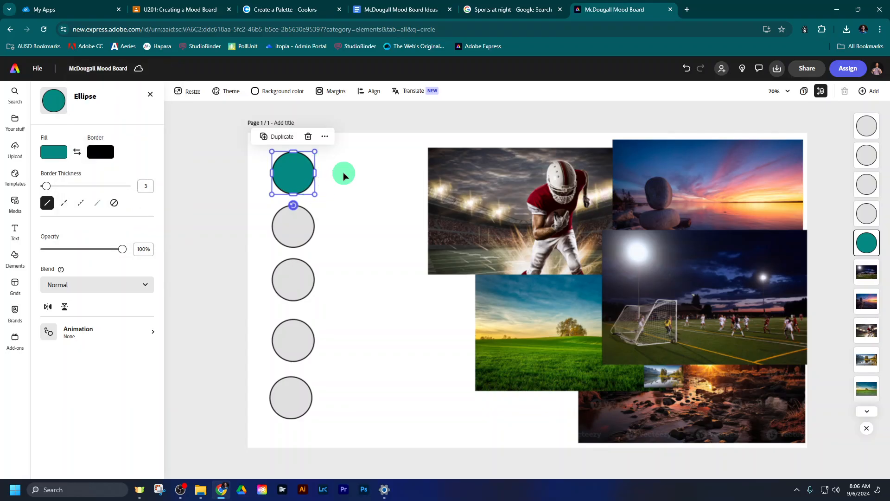
left_click(343, 175)
left_click(332, 165)
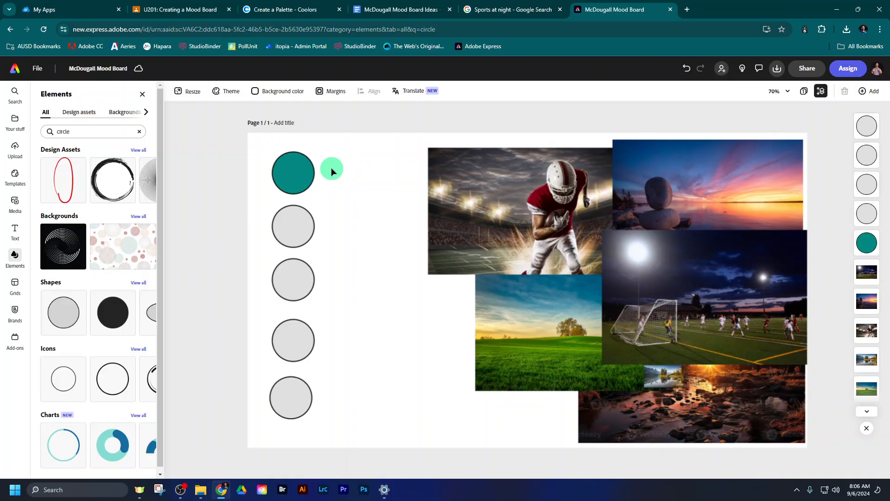
key("ctrl+v")
left_click_drag(540, 290, 295, 153)
left_click(300, 182)
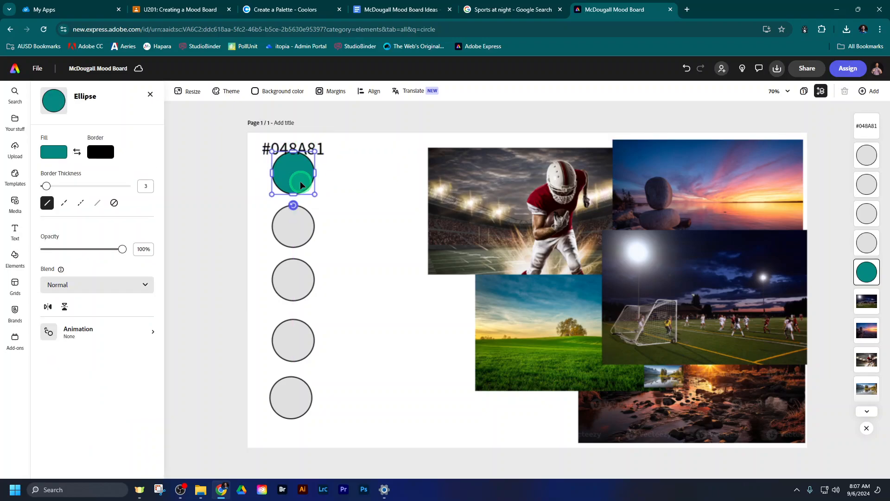
left_click(305, 150)
left_click(304, 172)
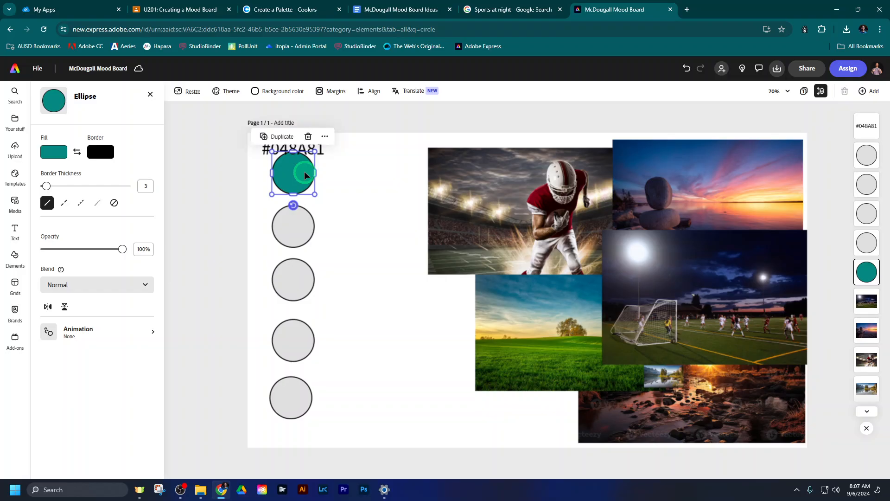
left_click(344, 182)
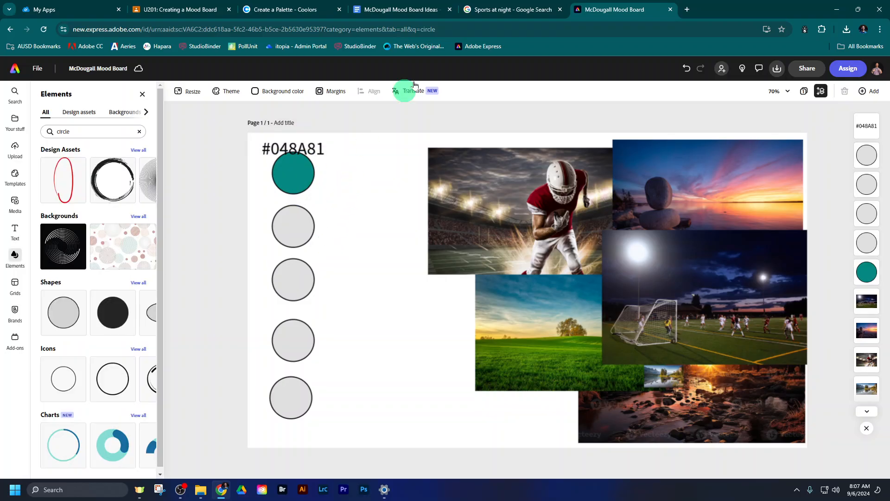
Return to Coolors, generate new palettes until one contains pumpkin FF8C42, and copy the hex code #FF8C42
left_click(271, 10)
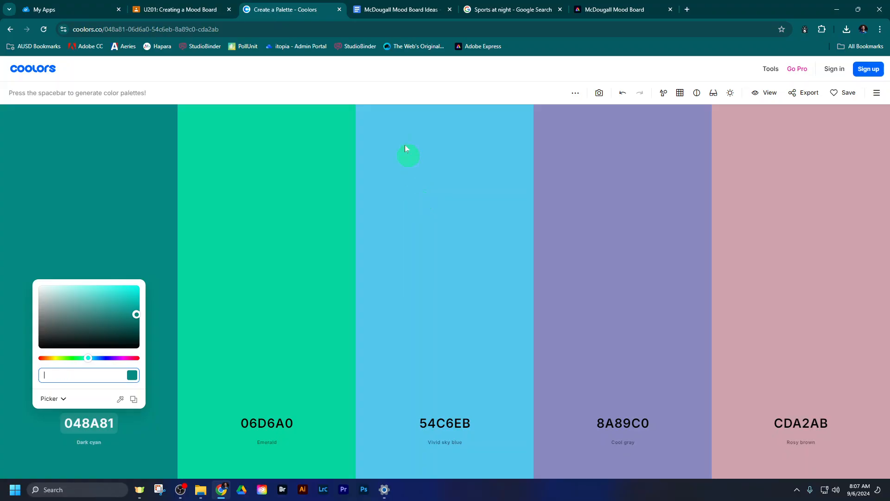
left_click(385, 81)
key("space")
key("space")
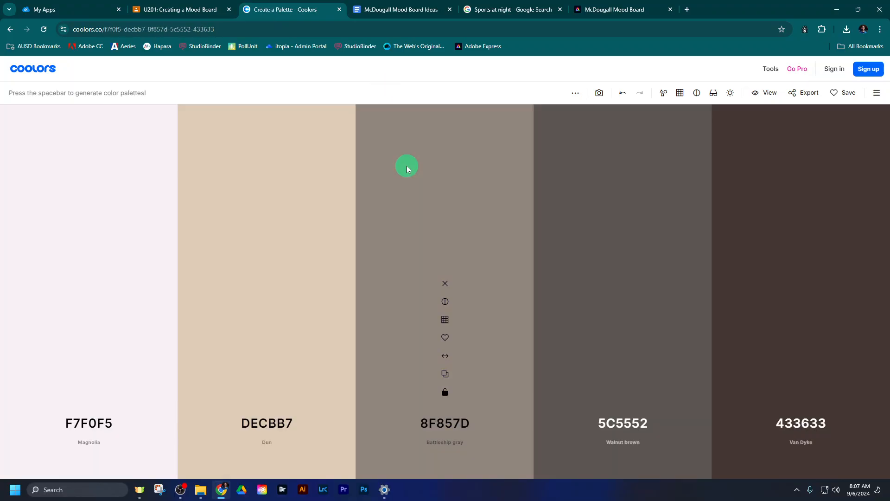
key("space")
left_click(443, 422)
key("ctrl+c")
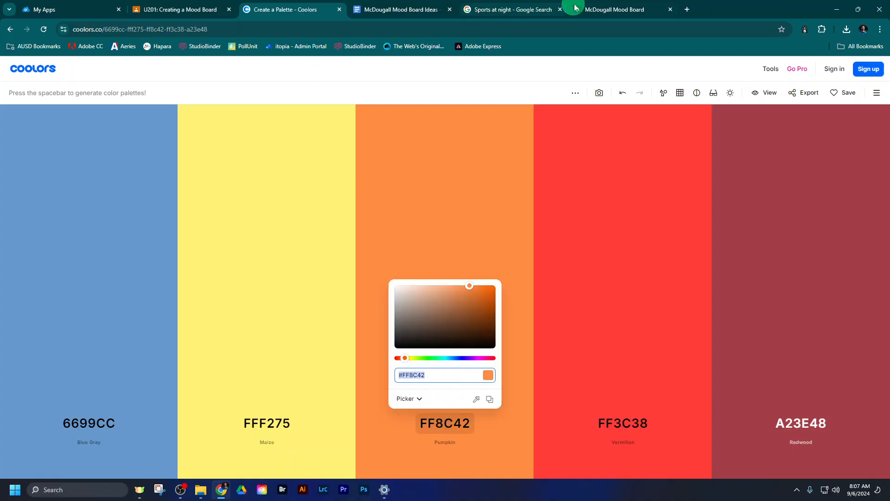
Switch to the Adobe Express mood board and set the second circle's fill to the custom hex color #FF8C42
left_click(613, 9)
left_click(303, 227)
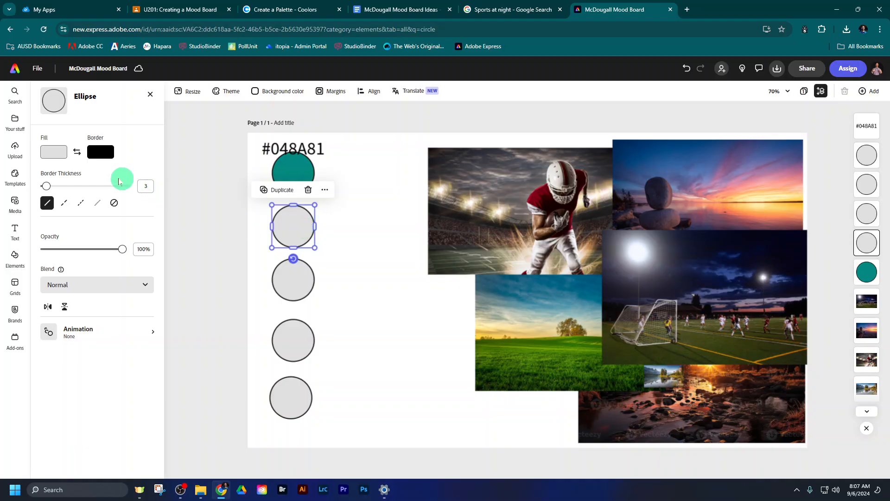
left_click(59, 155)
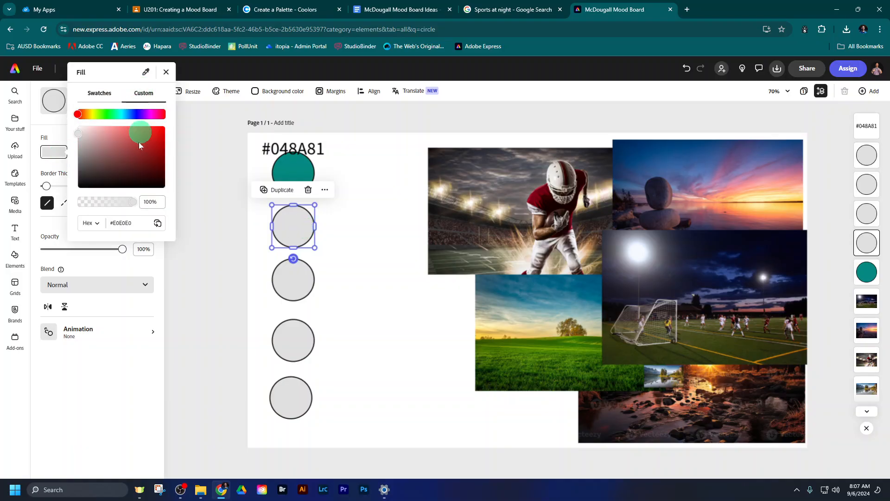
left_click_drag(134, 224, 107, 226)
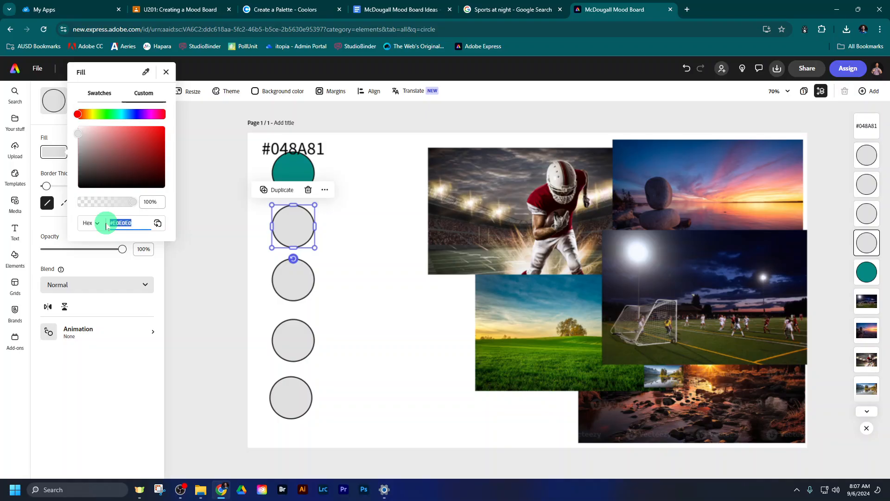
key("Return")
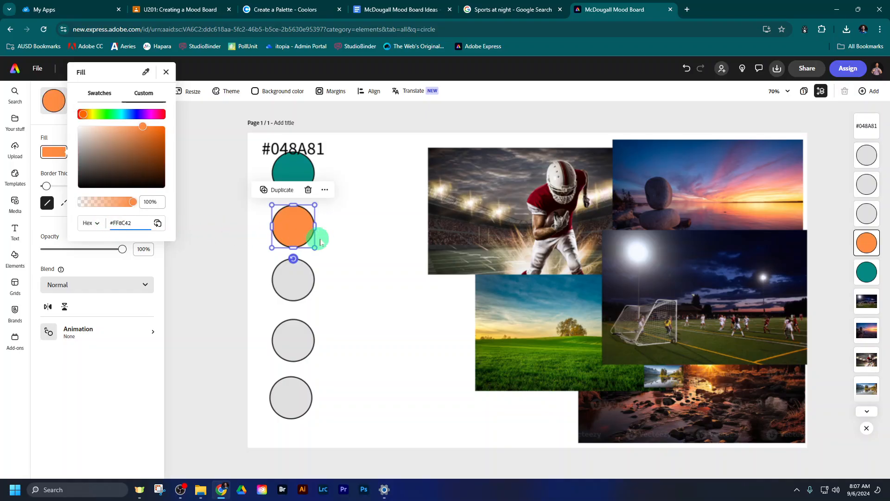
Add #FF8C42 as a text label, enlarge it to about size 58 and place it at the orange circle's upper edge
left_click(341, 237)
key("ctrl+v")
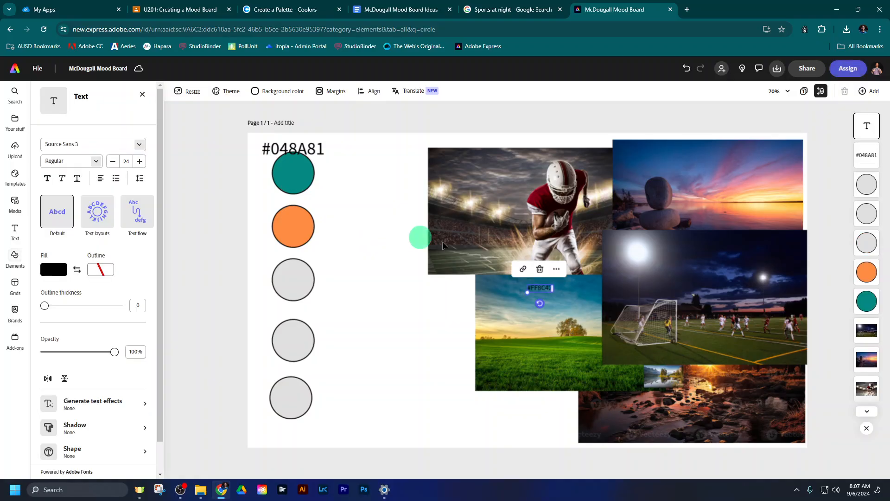
left_click_drag(528, 293, 264, 202)
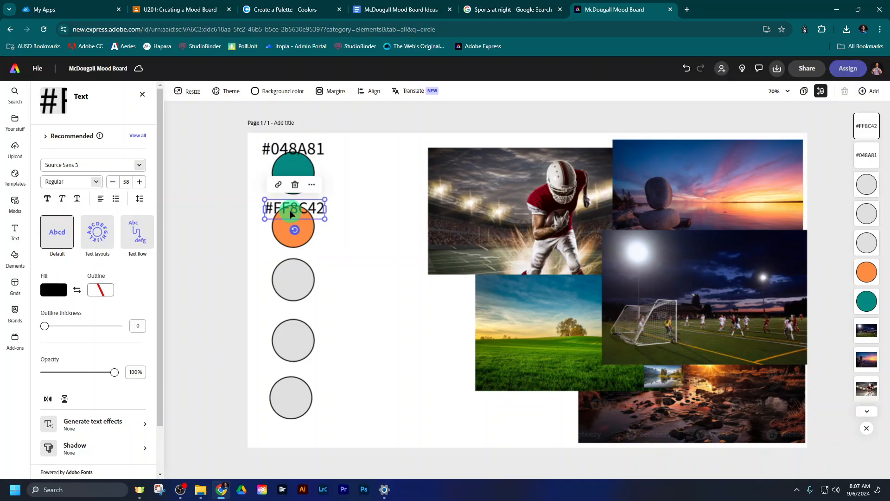
left_click(345, 258)
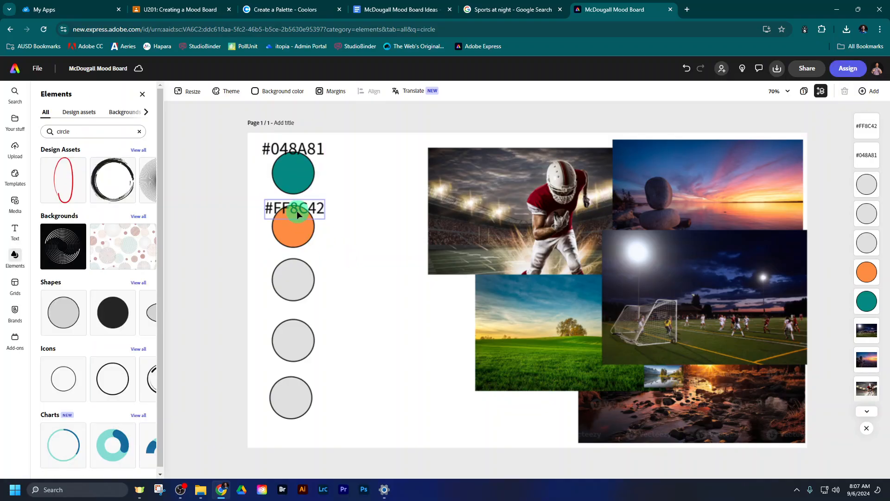
Move the #FF8C42 and #048A81 labels down onto the centers of their matching circles
mouse_move(297, 211)
left_mouse_down()
mouse_move(357, 232)
mouse_move(299, 225)
mouse_move(299, 217)
left_mouse_up()
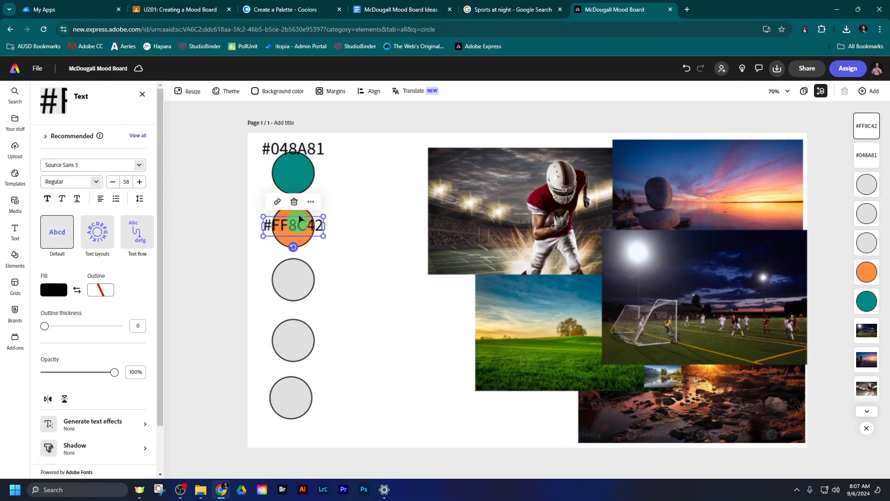
left_click_drag(297, 148, 303, 171)
left_click(225, 188)
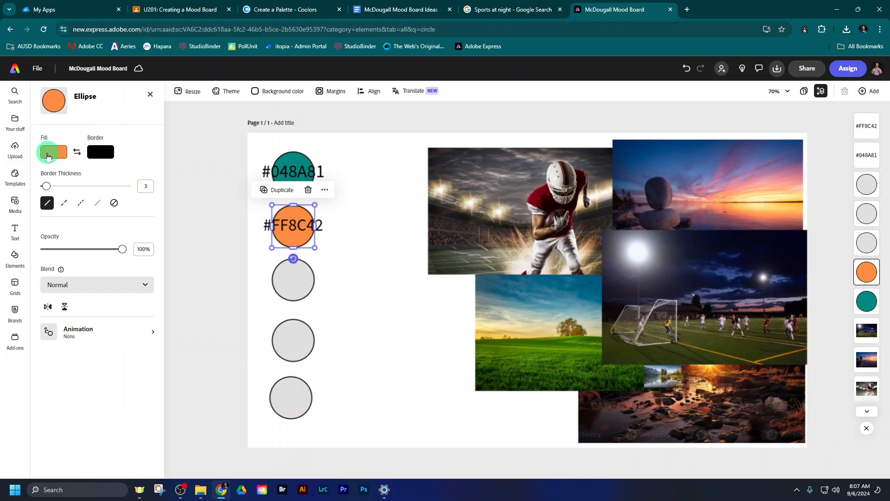
Try picking custom fill colors for the second circle by shade and hue, ending on light green #B1F0BE
left_click(51, 152)
mouse_move(143, 127)
left_mouse_down()
mouse_move(113, 139)
mouse_move(141, 140)
left_mouse_up()
left_click(149, 150)
left_click(110, 113)
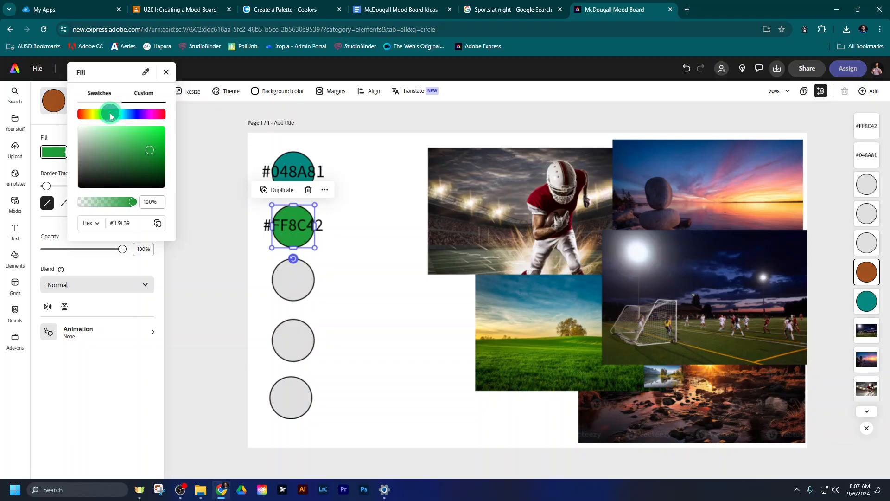
left_click(121, 148)
left_click(106, 136)
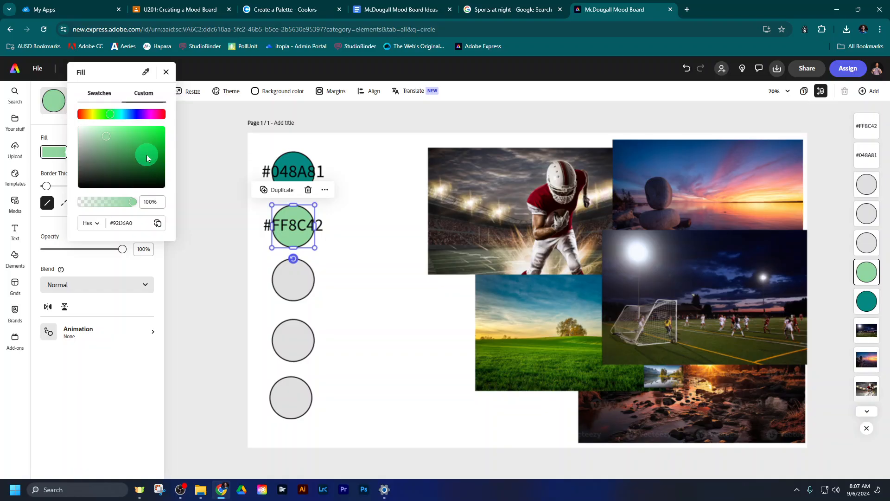
left_click(102, 130)
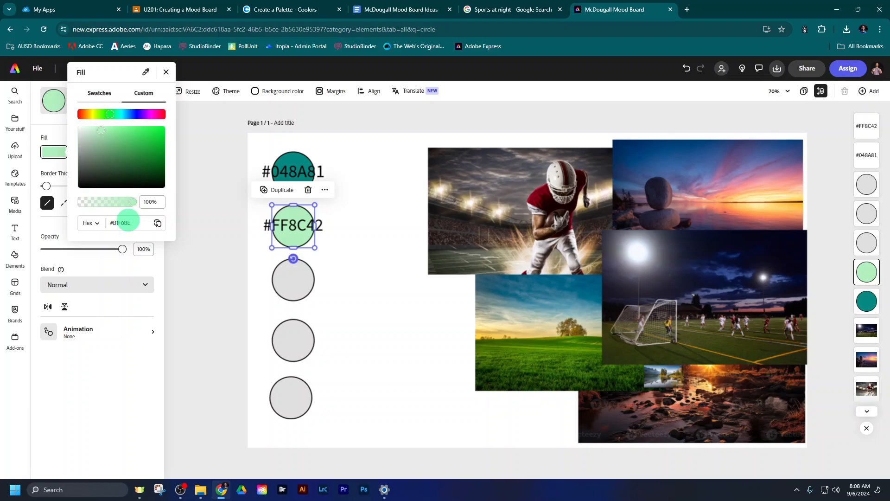
Try several darker and brighter green shades as the second circle's fill, ending on #31C450
left_click_drag(130, 223, 106, 226)
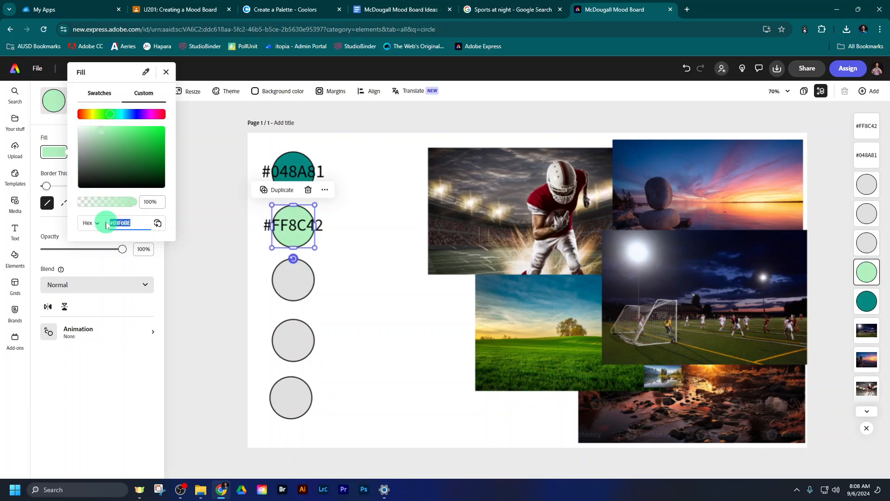
left_click(127, 147)
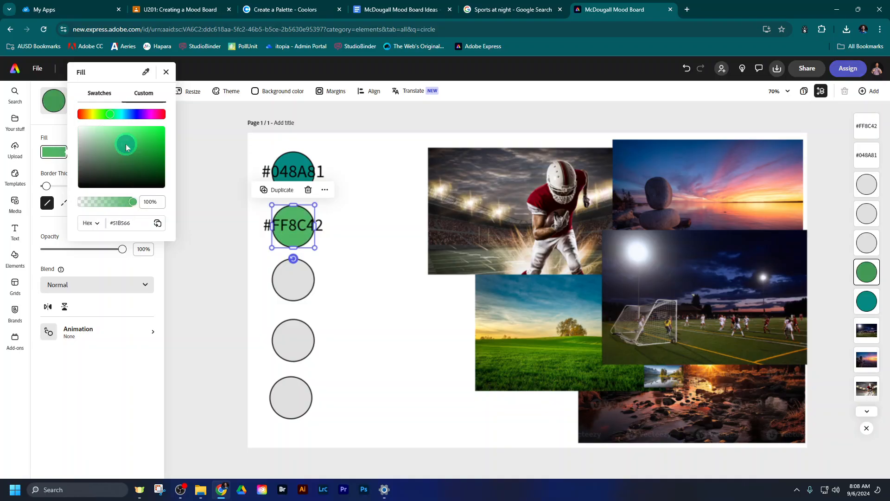
left_click(139, 160)
left_click(135, 152)
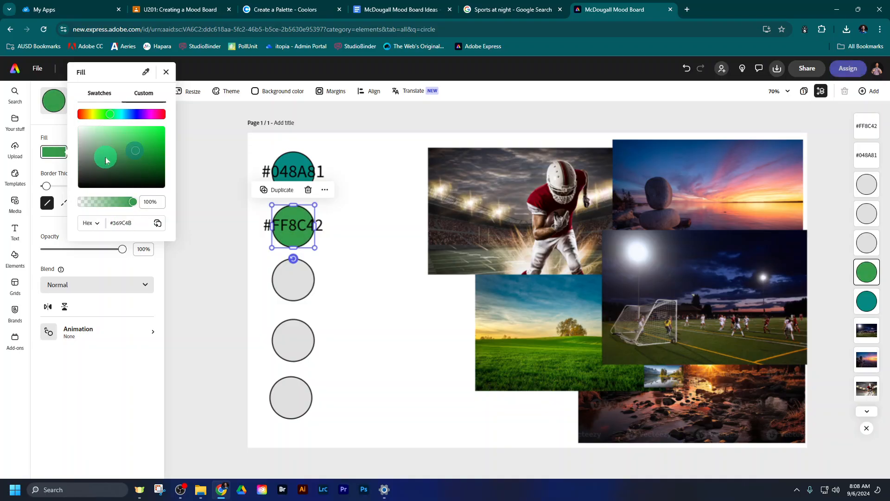
left_click(107, 156)
left_click(123, 143)
left_click(144, 140)
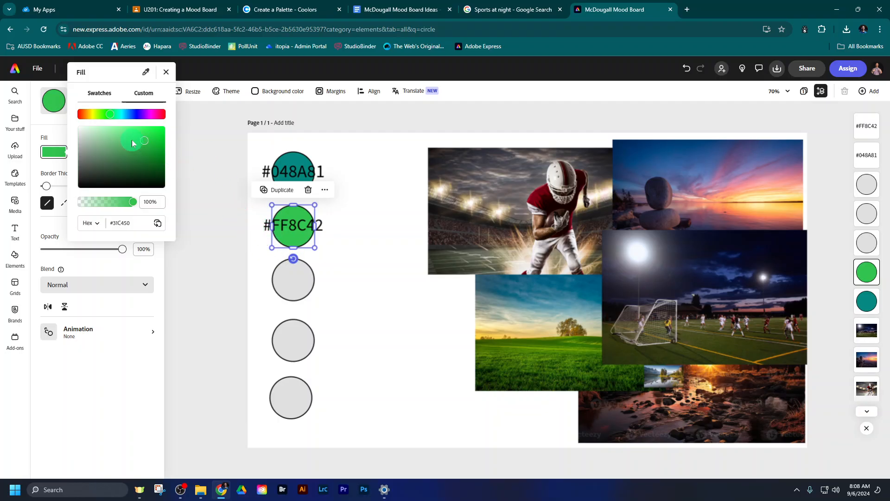
left_click(205, 211)
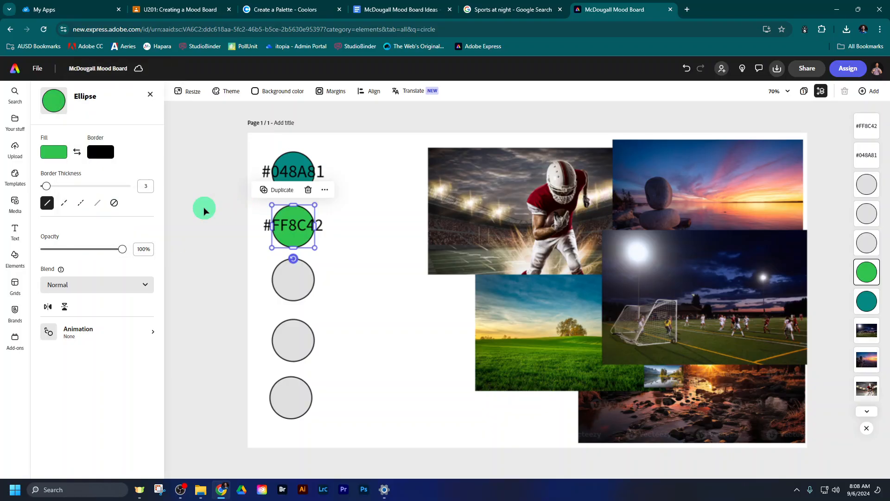
Undo all the experimental brown and green fill changes on the second circle and deselect everything
key("ctrl+z")
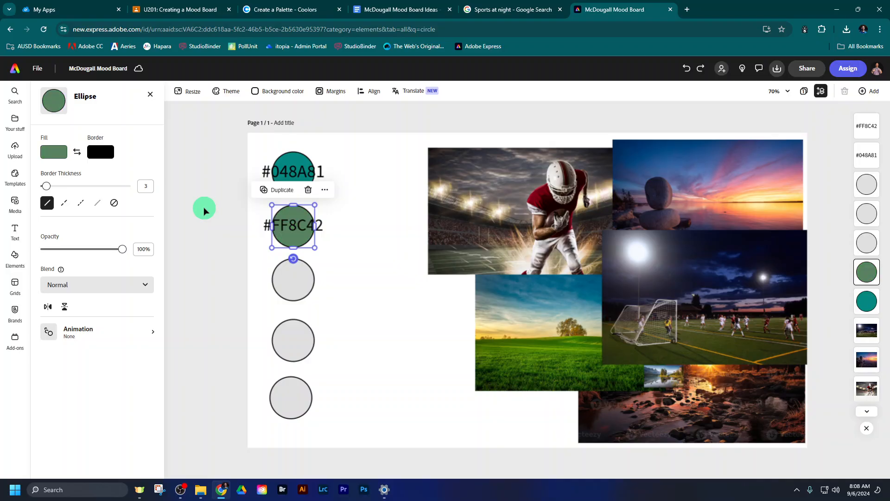
key("ctrl+z")
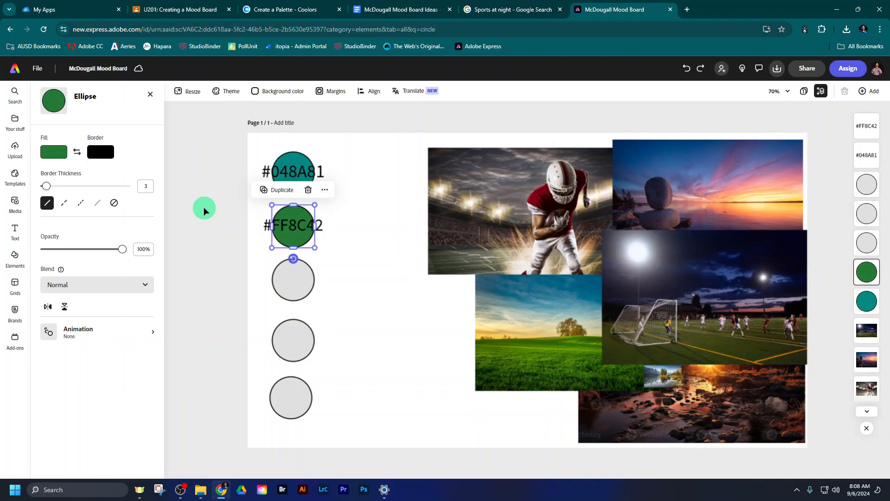
key("ctrl+z")
key("ctrl+z")
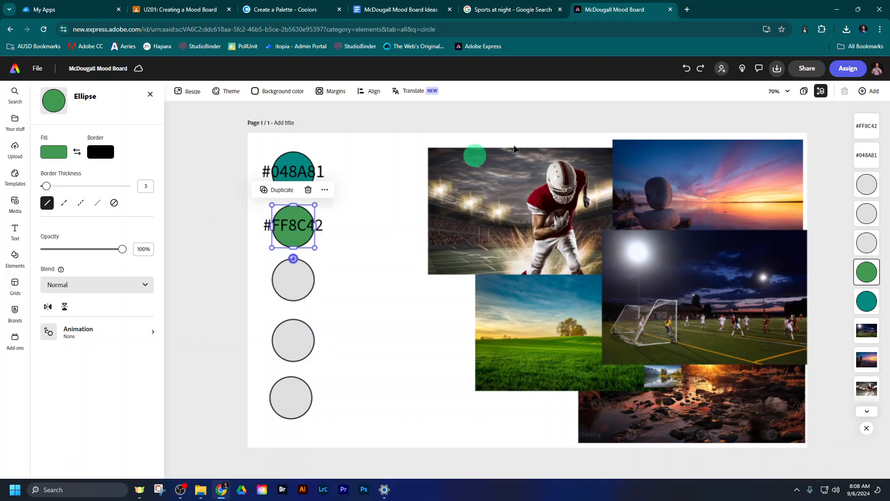
left_click(686, 70)
left_click(686, 70)
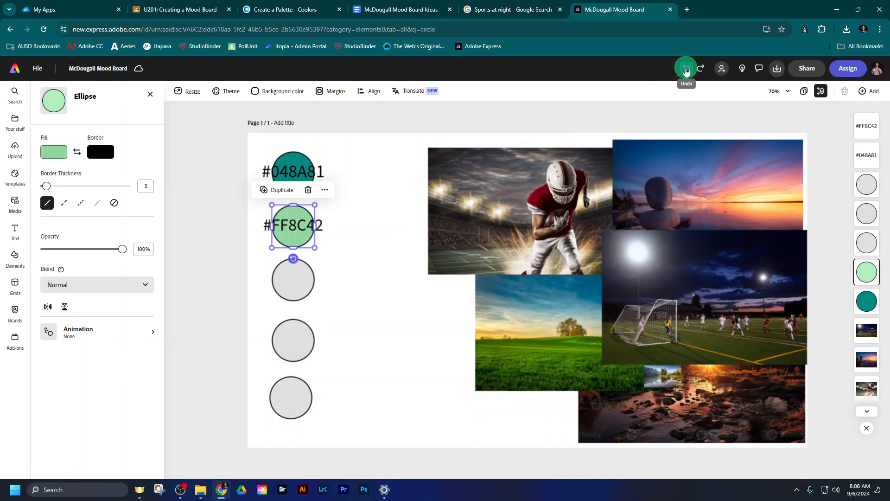
left_click(687, 70)
left_click(686, 70)
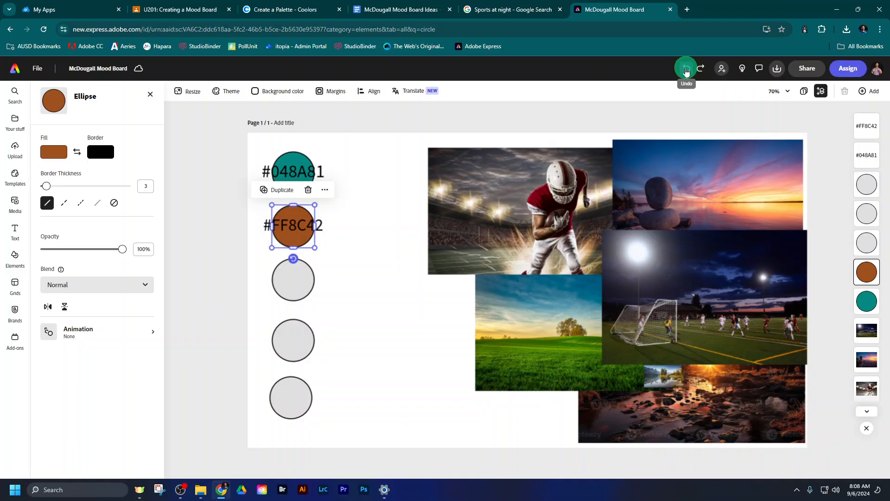
left_click(687, 71)
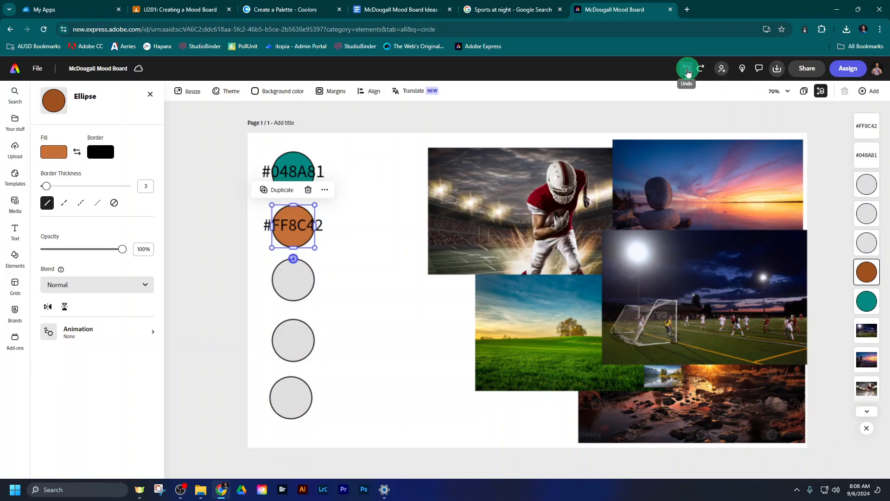
left_click(687, 70)
left_click(687, 71)
left_click(687, 71)
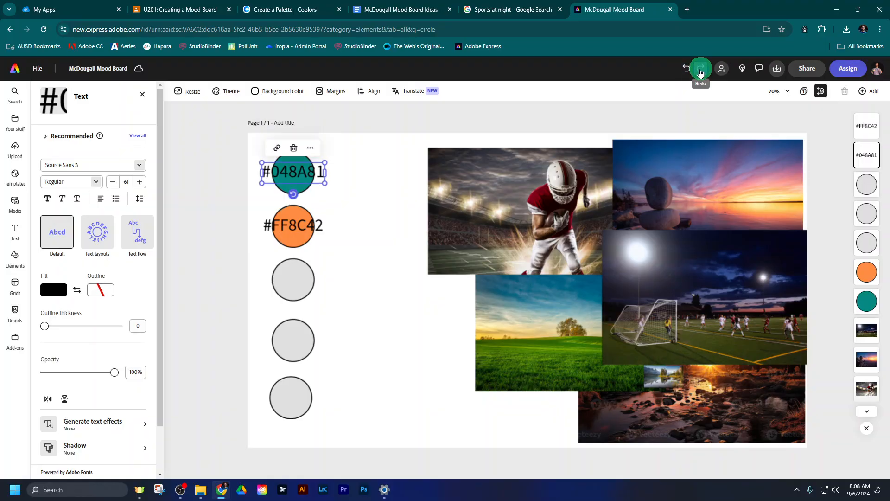
left_click(222, 238)
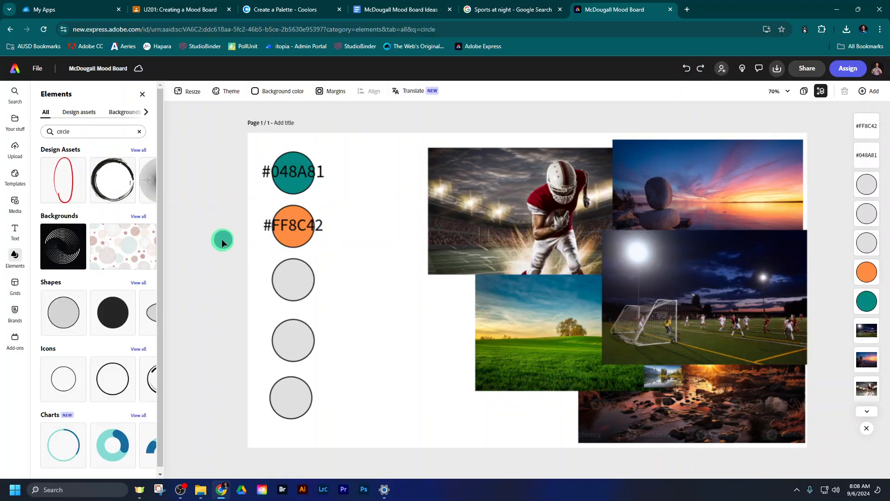
Move the football player and purple sunset images up to the page's upper edge, and the green field image down toward the lower edge
left_click_drag(487, 192, 430, 178)
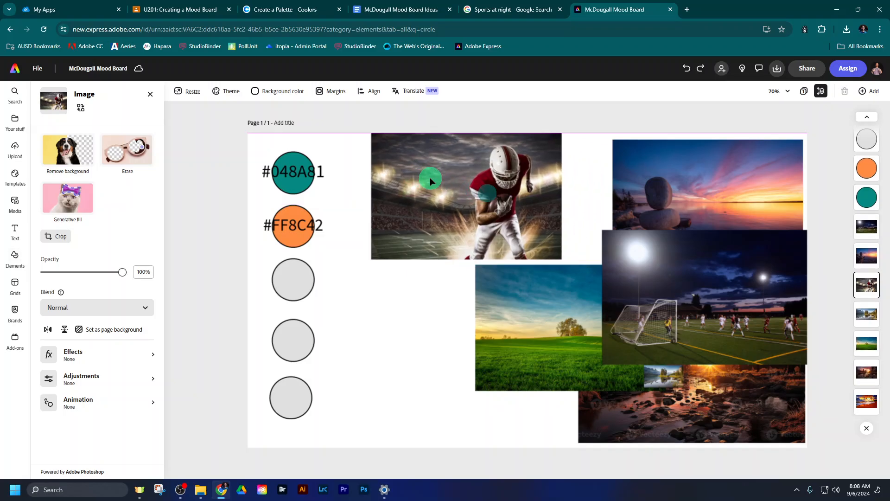
left_click(715, 185)
left_click_drag(715, 186, 714, 179)
left_click_drag(531, 320, 452, 352)
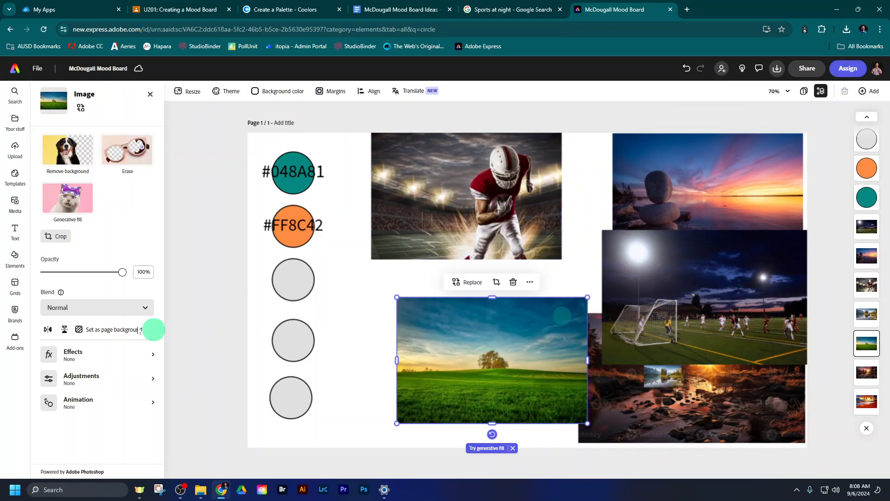
Add the black brushstroke ring, center it around the teal circle, and reorder its layer beneath the circles and hex labels
left_click(18, 260)
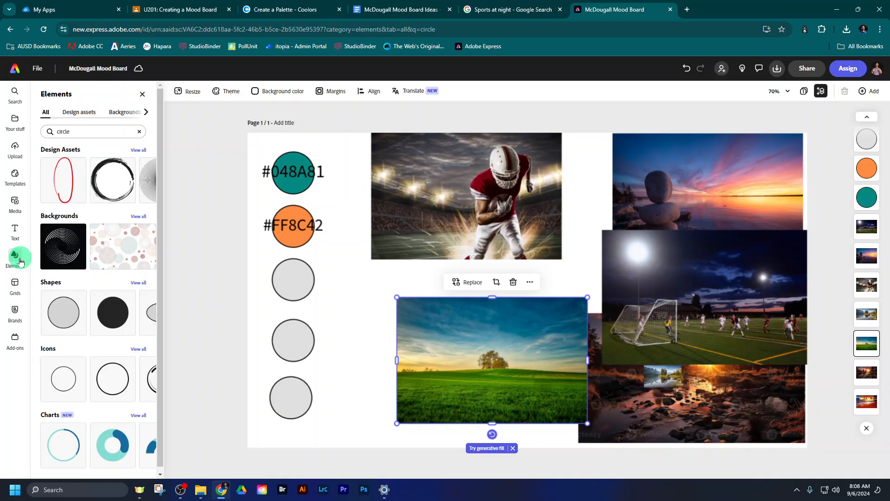
left_click(71, 178)
left_click(113, 180)
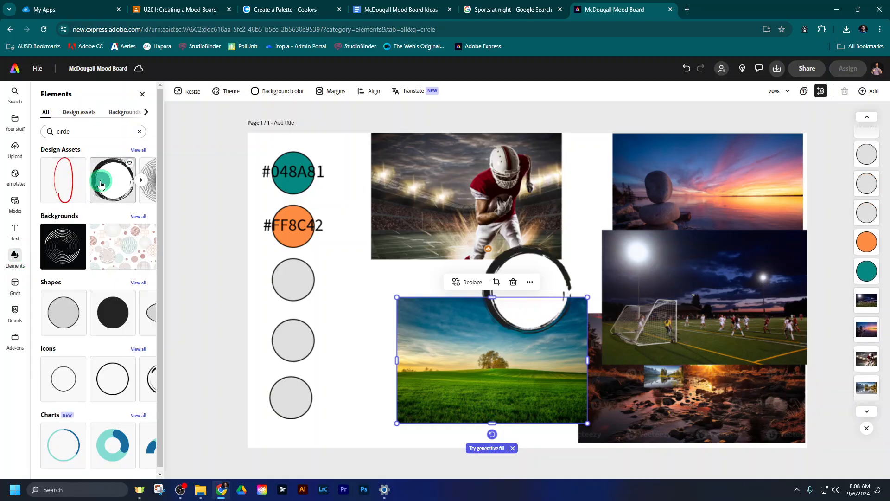
left_click(556, 270)
mouse_move(557, 270)
left_mouse_down()
mouse_move(327, 146)
mouse_move(358, 153)
mouse_move(317, 147)
left_mouse_up()
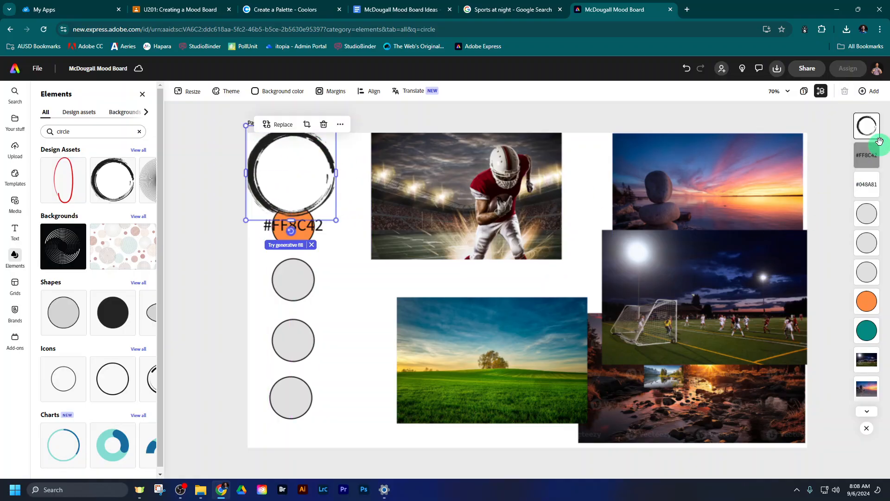
left_click_drag(867, 126, 867, 389)
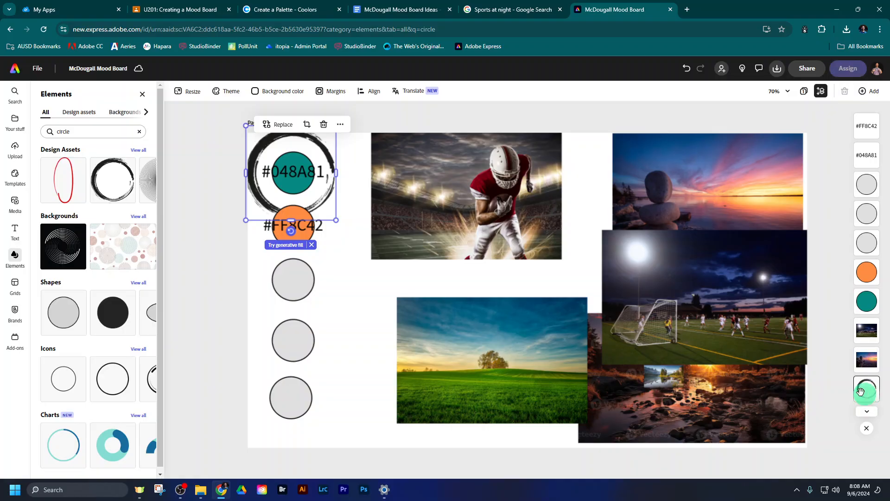
left_click_drag(268, 149, 266, 149)
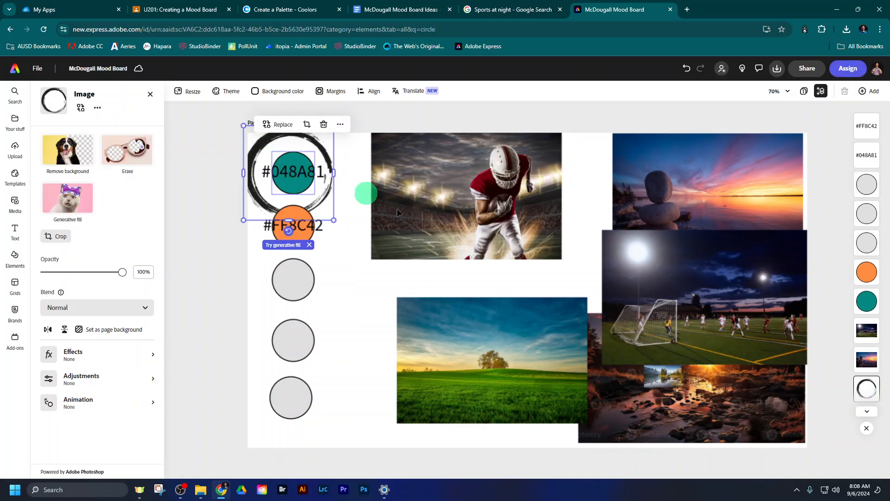
left_click(219, 288)
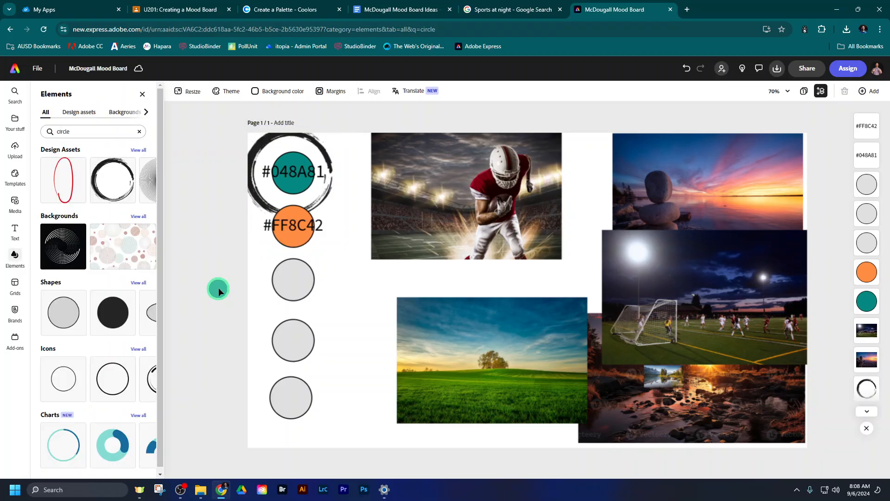
Move the night soccer image toward the collage's center, then reposition and enlarge the green field and football player images to fill the gaps
left_click_drag(737, 277, 677, 241)
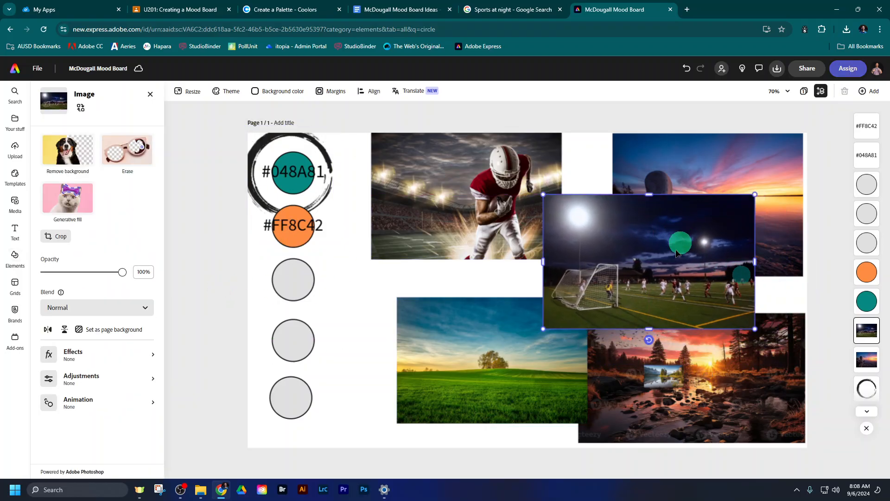
left_click_drag(511, 405, 452, 426)
left_click_drag(536, 319, 567, 298)
left_click_drag(516, 358, 525, 361)
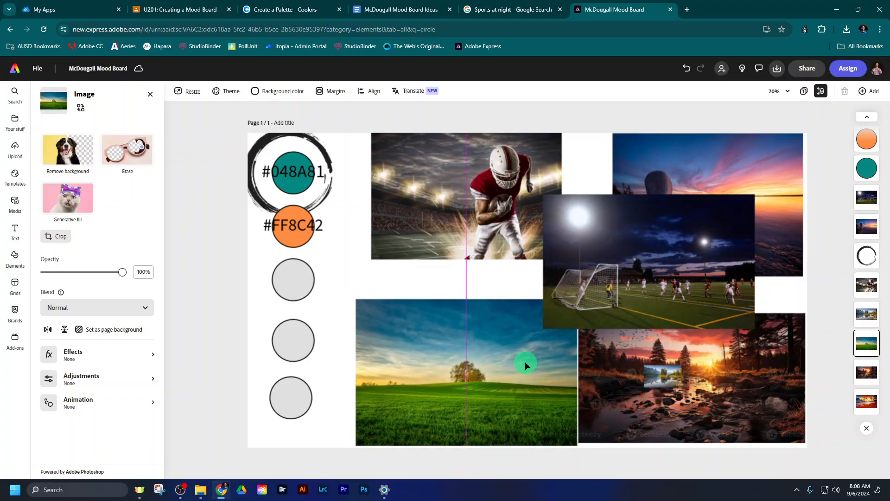
left_click(497, 212)
left_click_drag(498, 213, 479, 255)
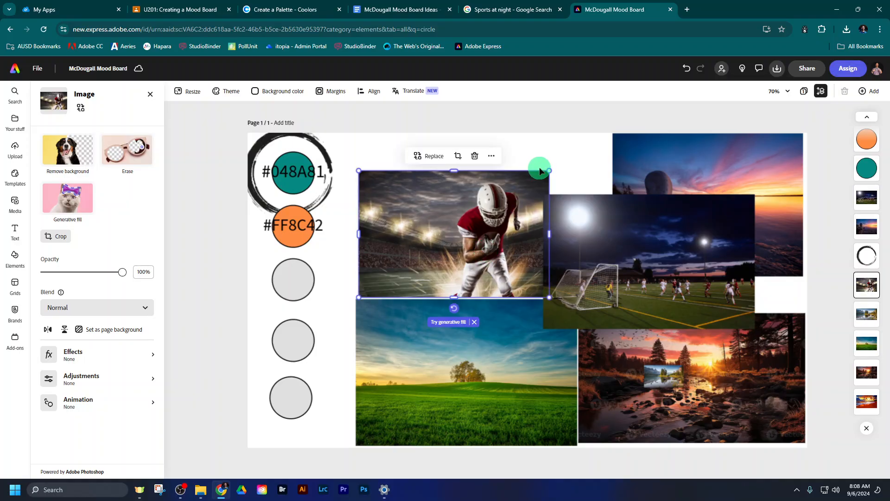
left_click_drag(548, 169, 577, 152)
left_click(211, 292)
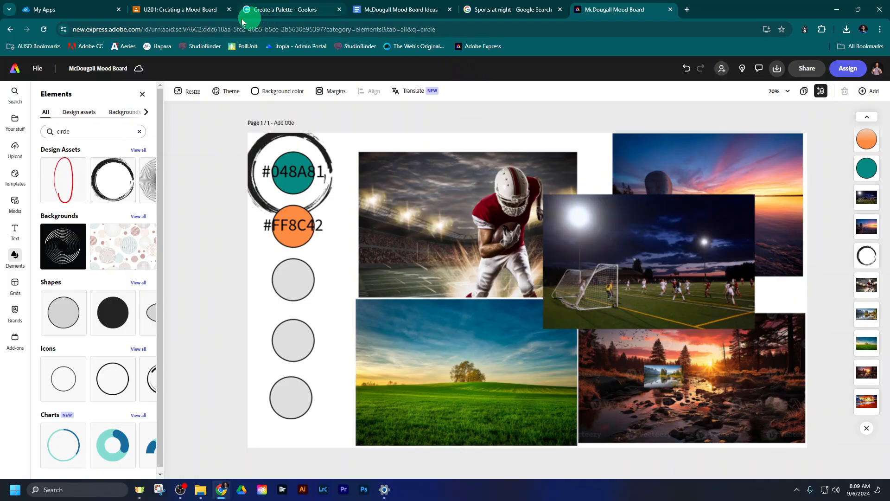
Open the example mood board image in the Google Classroom assignment, examine its layout, and return to the Adobe Express project
left_click(192, 9)
left_click(502, 385)
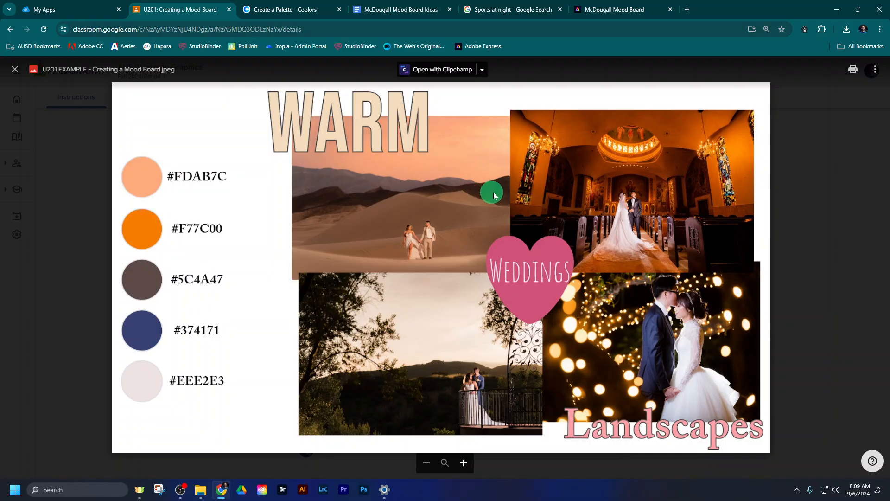
left_click(794, 220)
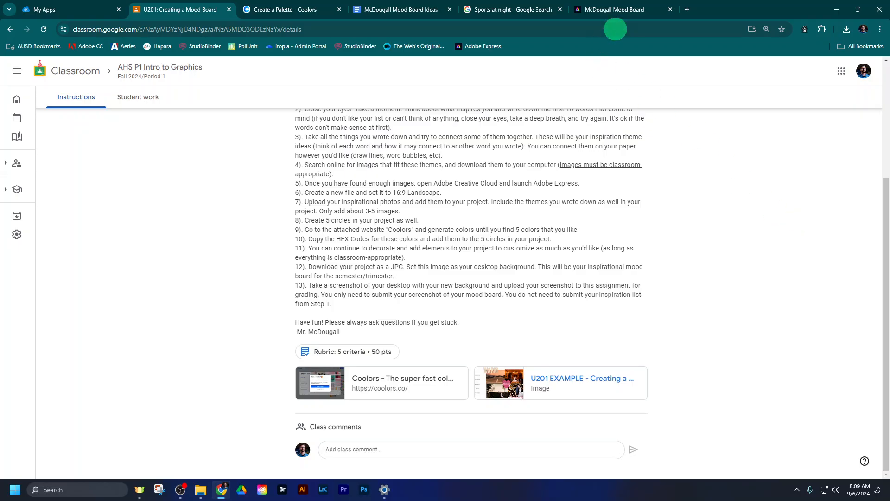
left_click(624, 12)
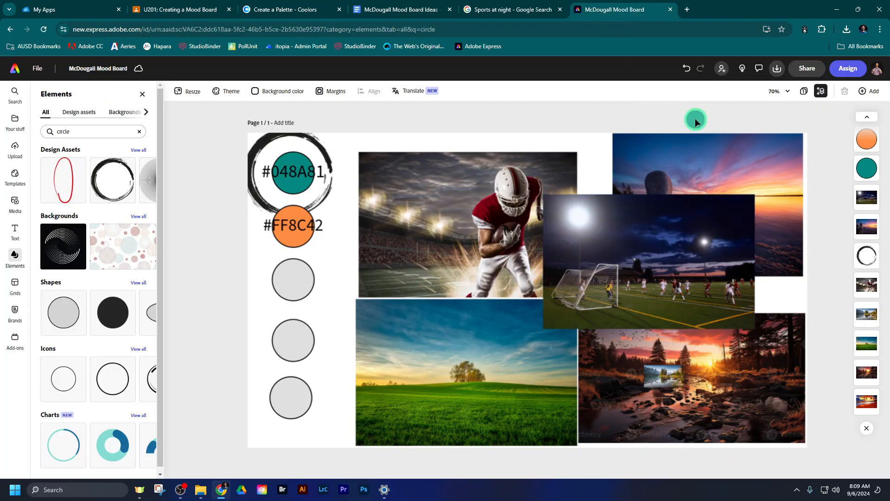
Download the mood board in JPG format
left_click(778, 70)
left_click(782, 129)
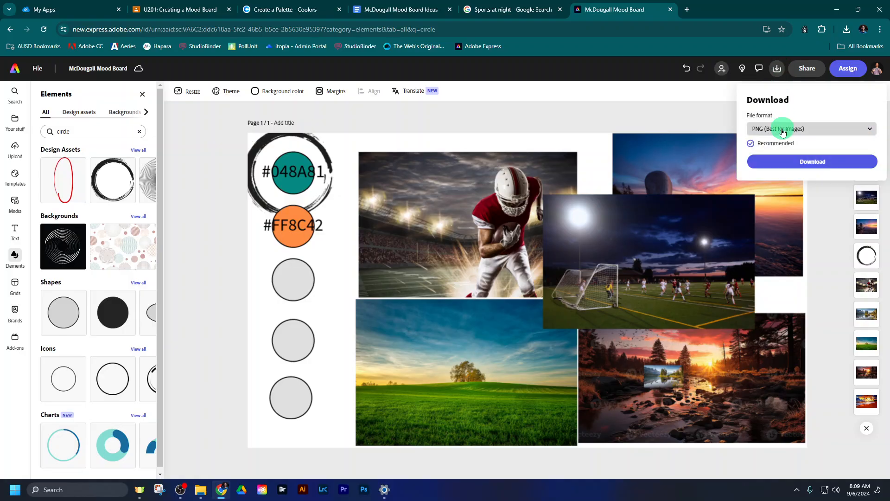
left_click(784, 158)
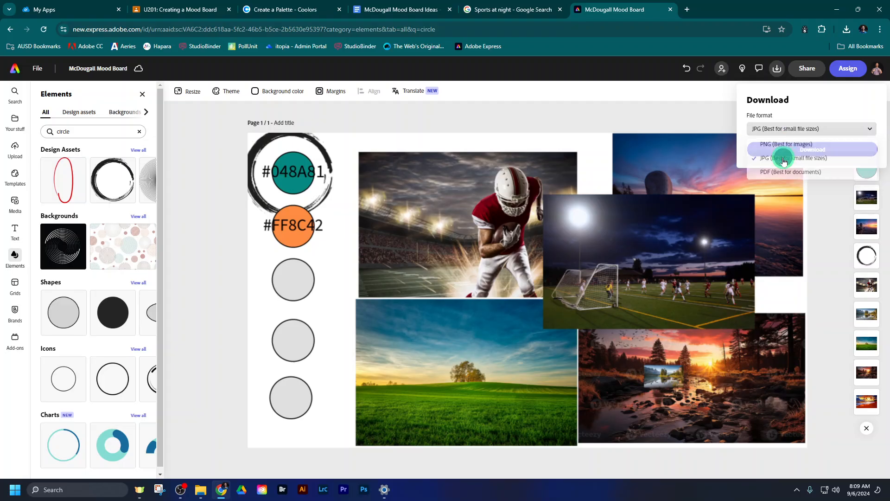
left_click(784, 156)
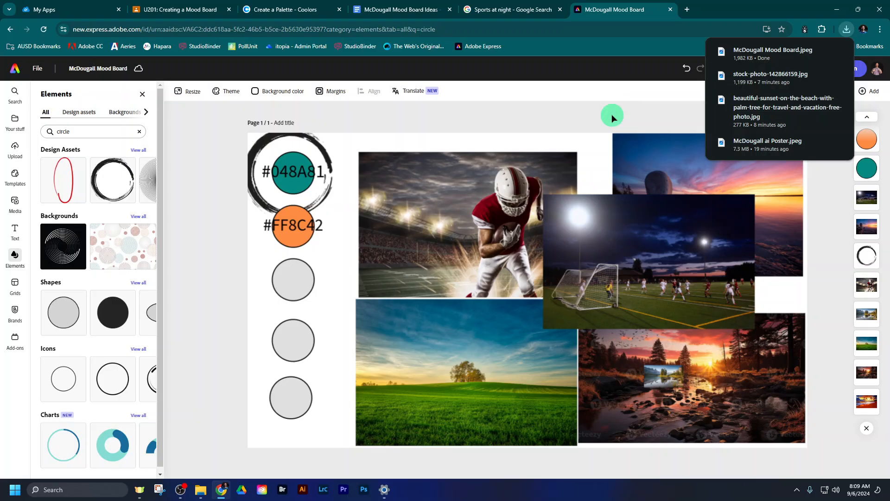
Switch to the Google Classroom assignment and review its instructions from the beginning
left_click(215, 5)
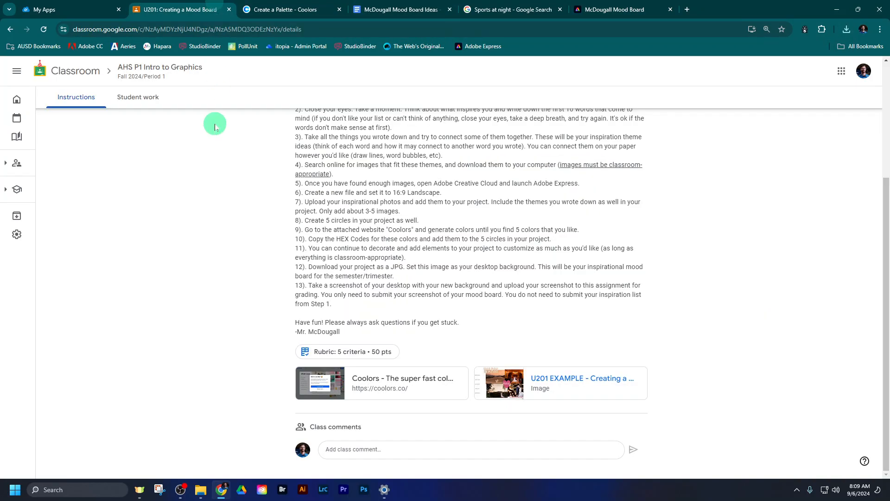
scroll(241, 139, "up", 4)
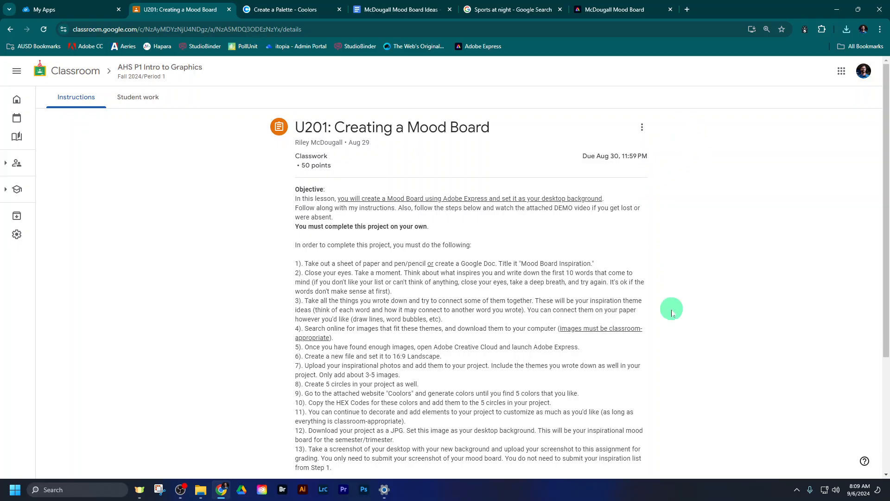